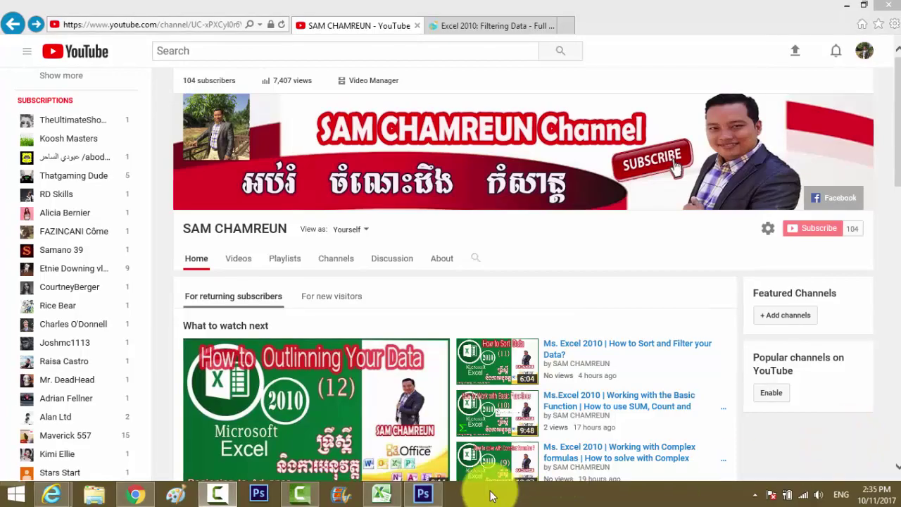
Step: Switch to Excel to show the Expenditure Categories workbook's PC Brand Name sheet
{"action": "left_click", "coordinate": [381, 494]}
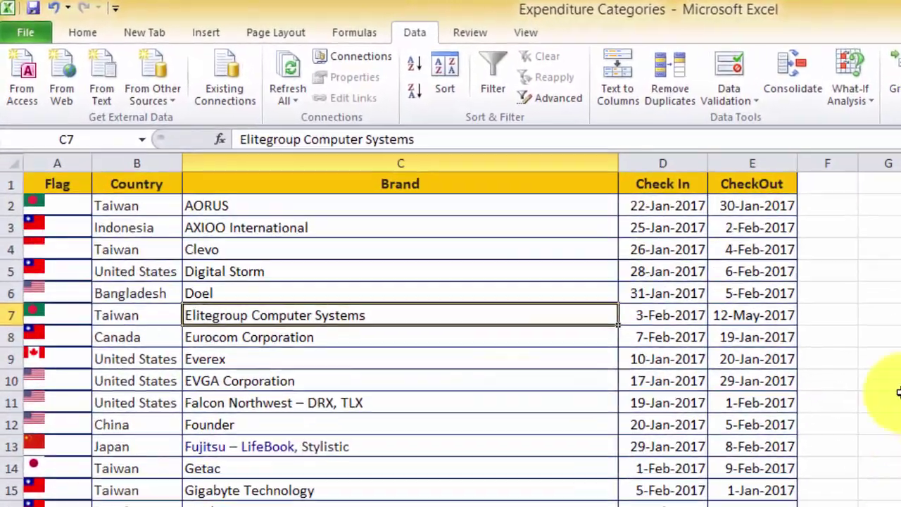
Step: Select the Brand header cell and add Filter arrows to the Flag through CheckOut headers
{"action": "left_click", "coordinate": [451, 184]}
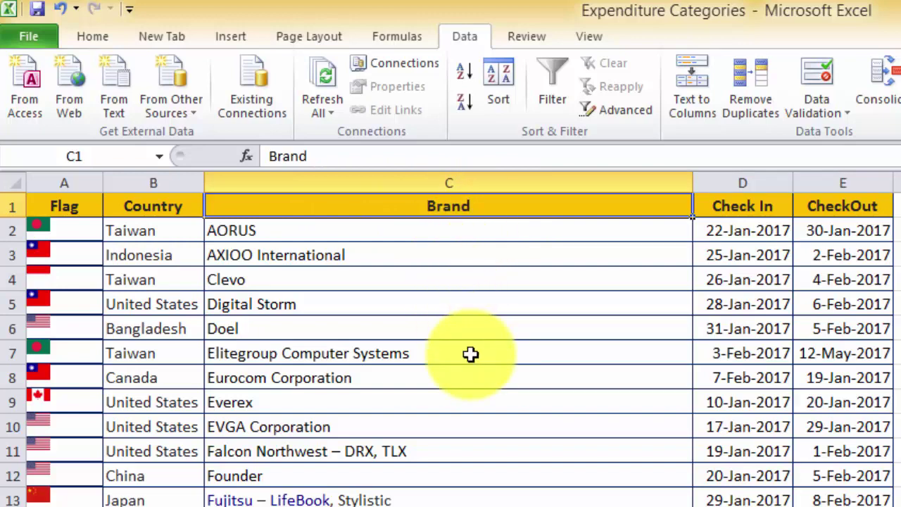
{"action": "scroll", "coordinate": [470, 354], "scroll_direction": "down", "scroll_amount": 1}
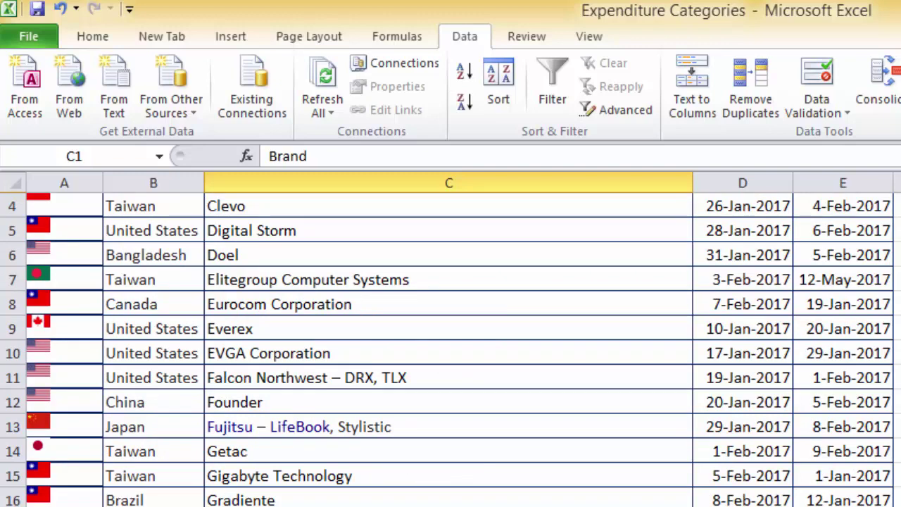
{"action": "scroll", "coordinate": [450, 352], "scroll_direction": "up", "scroll_amount": 1}
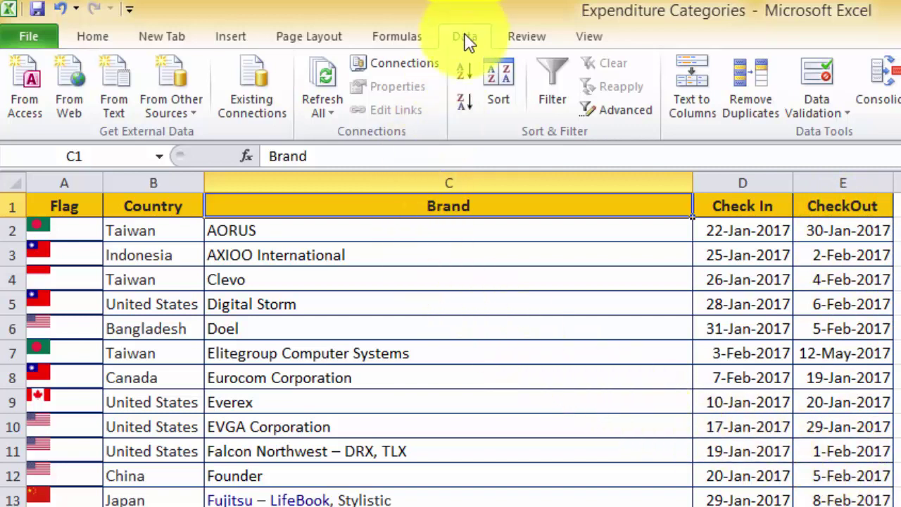
{"action": "left_click", "coordinate": [556, 95]}
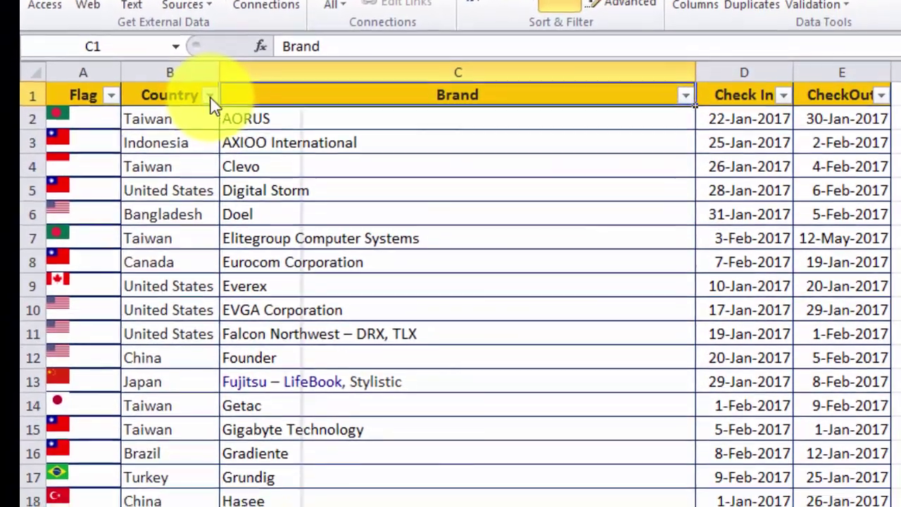
Step: Filter the Country column to Canada and China, unticking every other country
{"action": "left_click", "coordinate": [210, 97]}
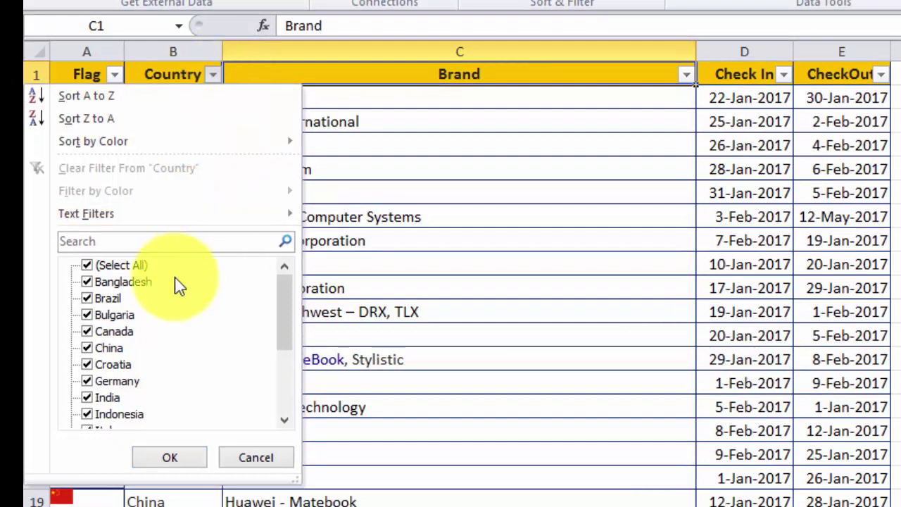
{"action": "left_click", "coordinate": [87, 364]}
{"action": "left_click", "coordinate": [87, 348]}
{"action": "left_click", "coordinate": [86, 331]}
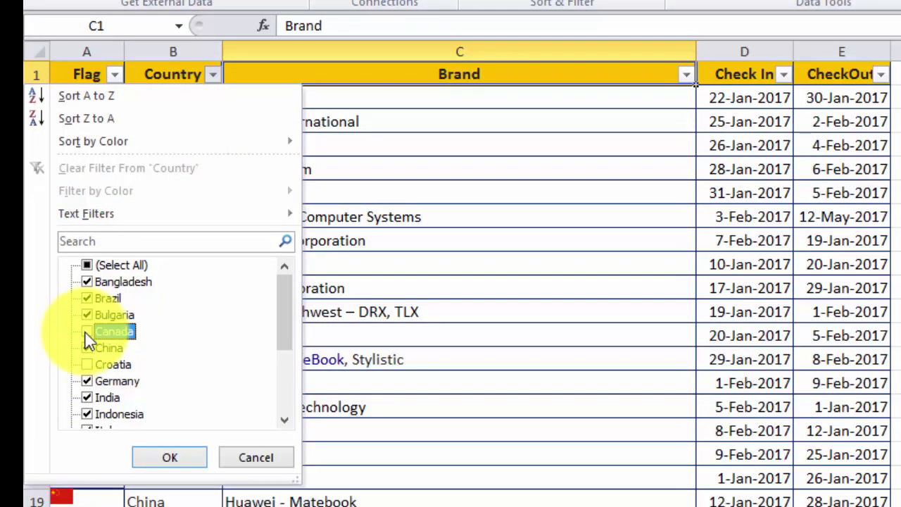
{"action": "left_click", "coordinate": [86, 348]}
{"action": "left_click", "coordinate": [86, 331]}
{"action": "left_click", "coordinate": [85, 298]}
{"action": "left_click", "coordinate": [86, 282]}
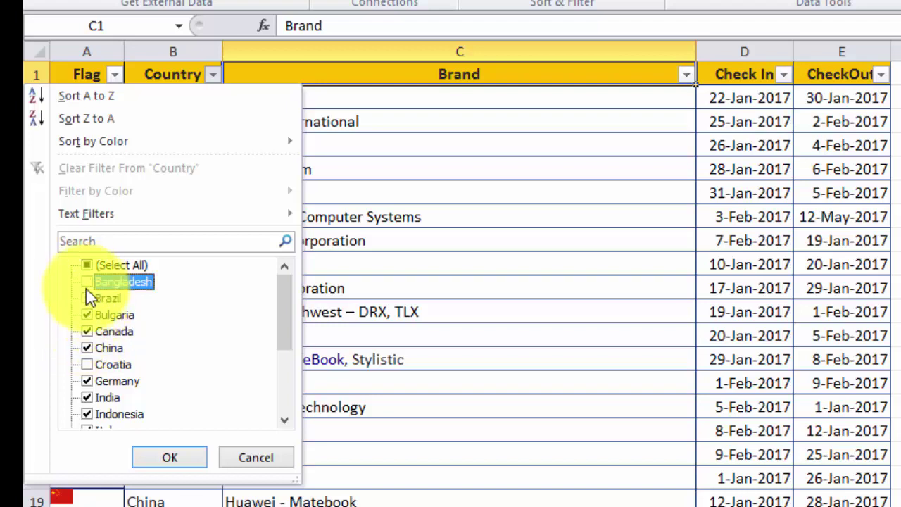
{"action": "left_click", "coordinate": [86, 322]}
{"action": "left_click", "coordinate": [86, 381]}
{"action": "left_click", "coordinate": [86, 397]}
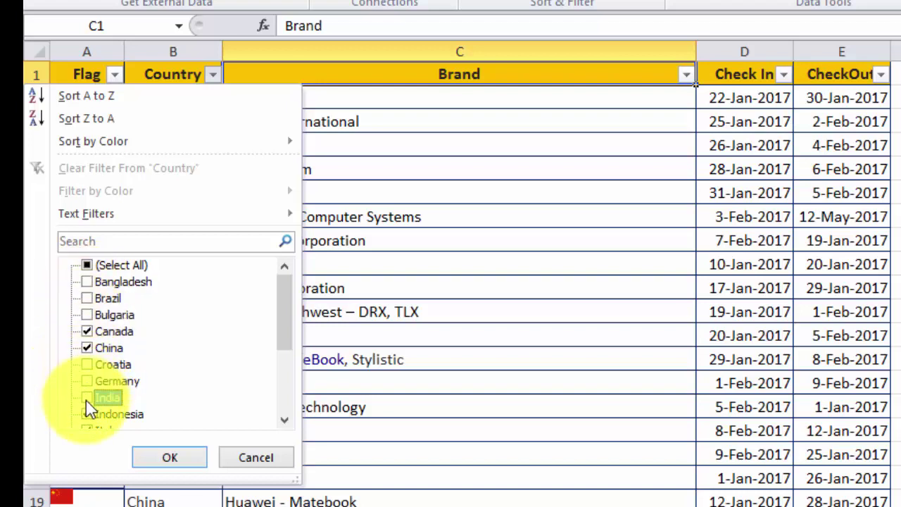
{"action": "scroll", "coordinate": [86, 399], "scroll_direction": "down", "scroll_amount": 2}
{"action": "left_click", "coordinate": [86, 315]}
{"action": "left_click", "coordinate": [86, 330]}
{"action": "left_click", "coordinate": [86, 347]}
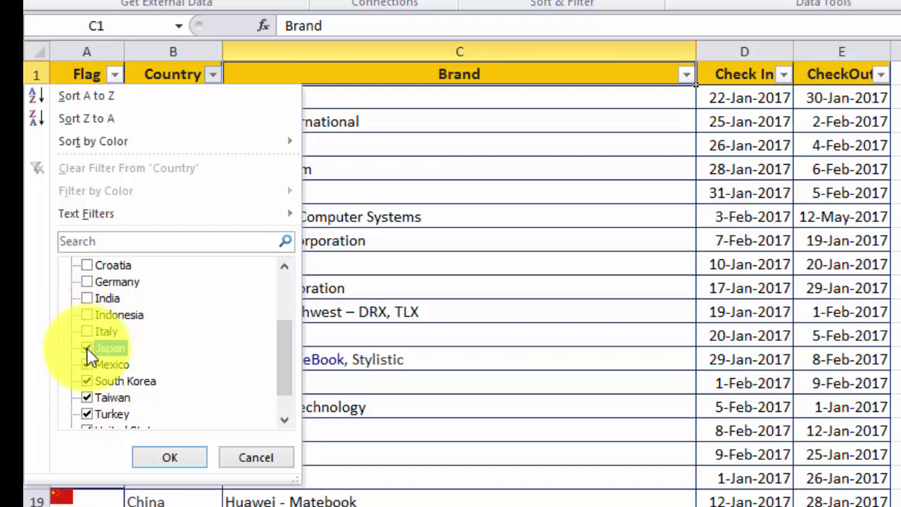
{"action": "left_click", "coordinate": [86, 380]}
{"action": "left_click", "coordinate": [86, 397]}
{"action": "left_click", "coordinate": [86, 364]}
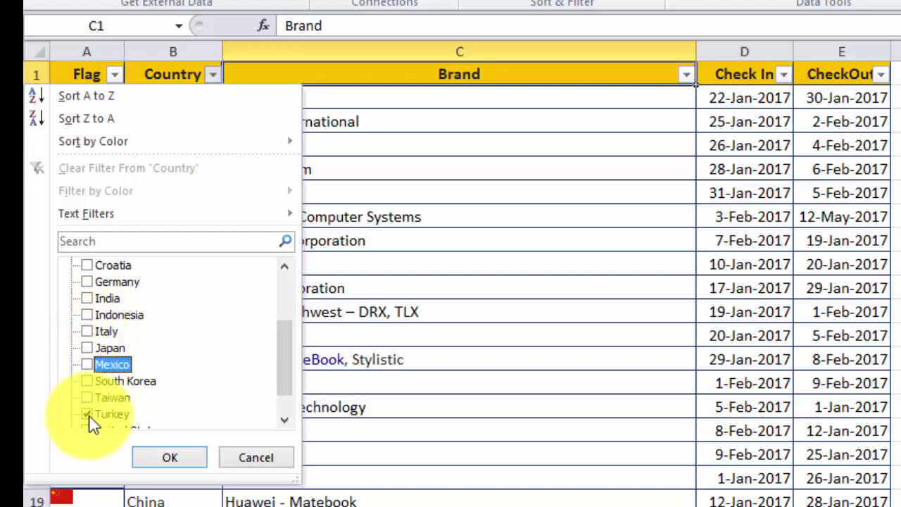
{"action": "left_click", "coordinate": [86, 414]}
{"action": "scroll", "coordinate": [90, 417], "scroll_direction": "down", "scroll_amount": 2}
{"action": "left_click", "coordinate": [86, 397]}
{"action": "left_click", "coordinate": [86, 414]}
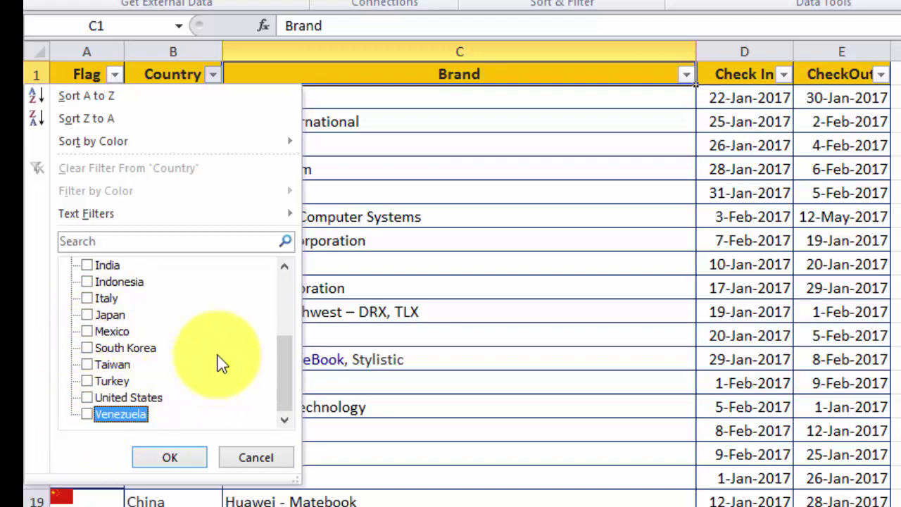
{"action": "left_click", "coordinate": [176, 464]}
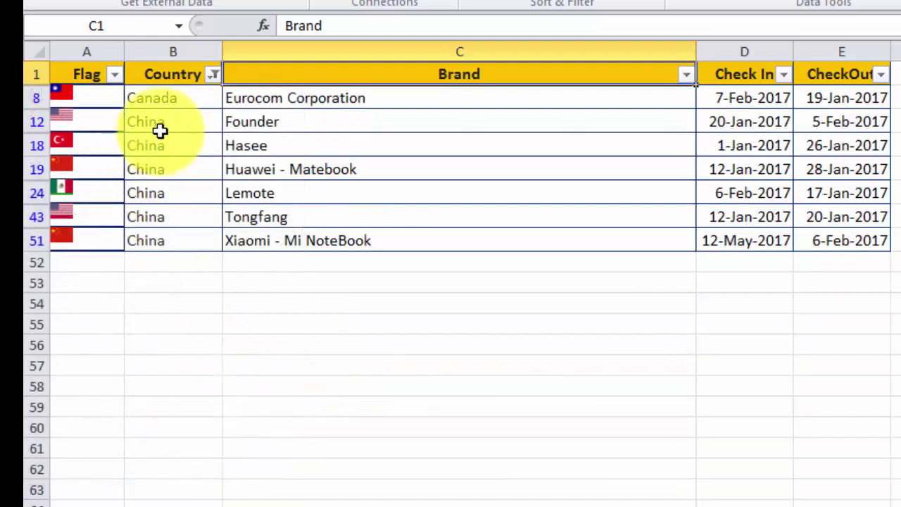
Step: Look over the filtered China rows and brands, then clear the Country filter
{"action": "left_click_drag", "start_coordinate": [174, 118], "coordinate": [159, 240]}
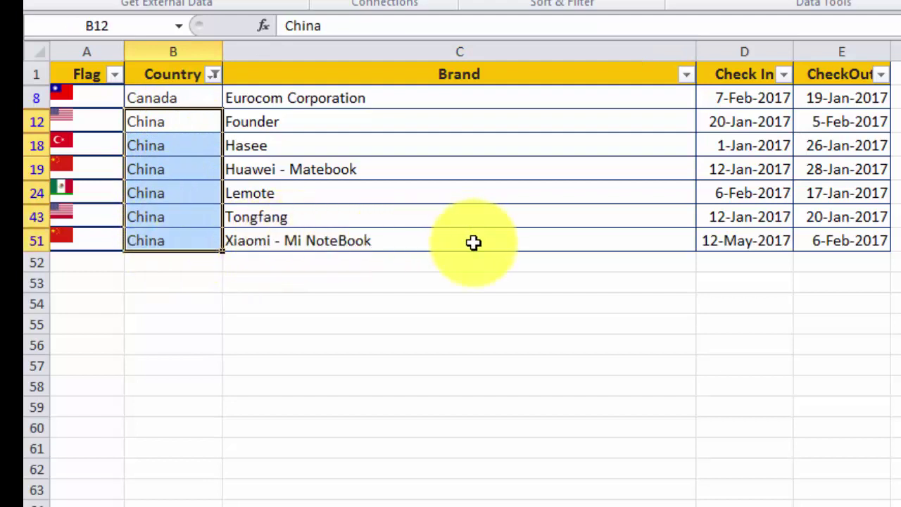
{"action": "mouse_move", "coordinate": [472, 241]}
{"action": "left_mouse_down"}
{"action": "mouse_move", "coordinate": [204, 175]}
{"action": "mouse_move", "coordinate": [157, 96]}
{"action": "left_mouse_up"}
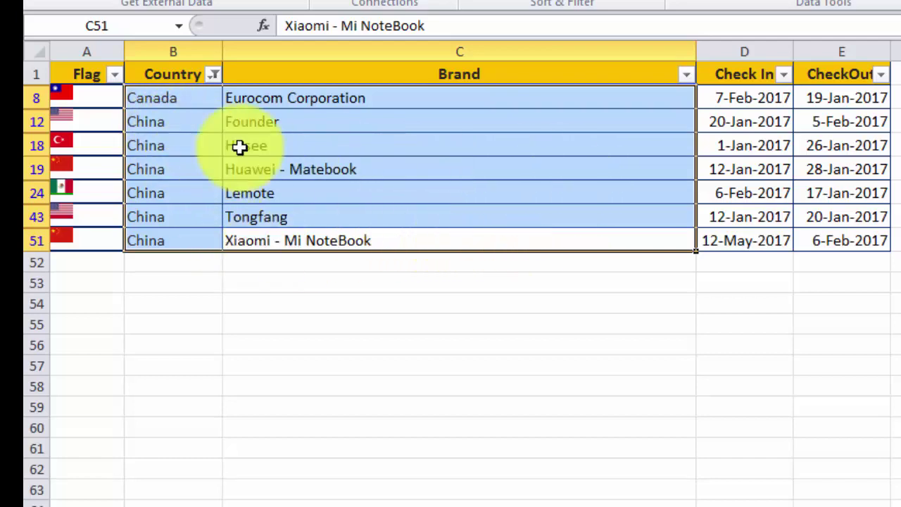
{"action": "left_click", "coordinate": [213, 76]}
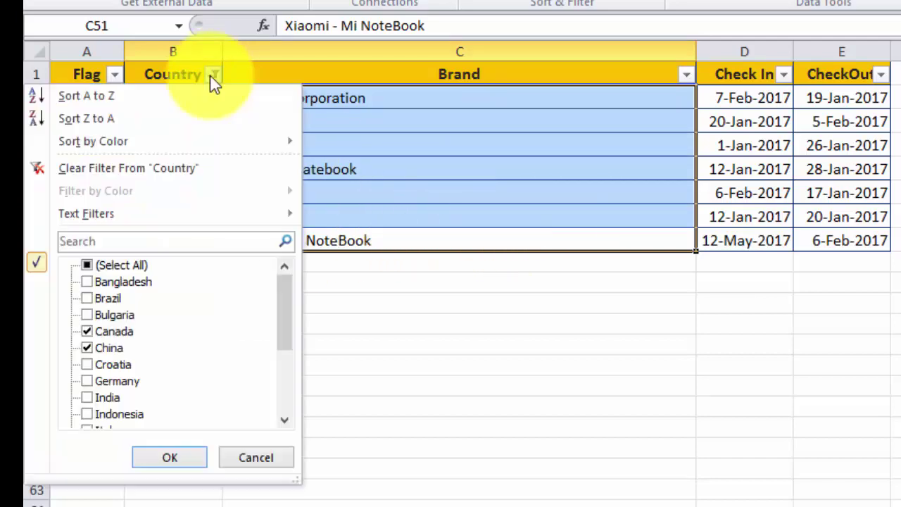
{"action": "left_click", "coordinate": [86, 169]}
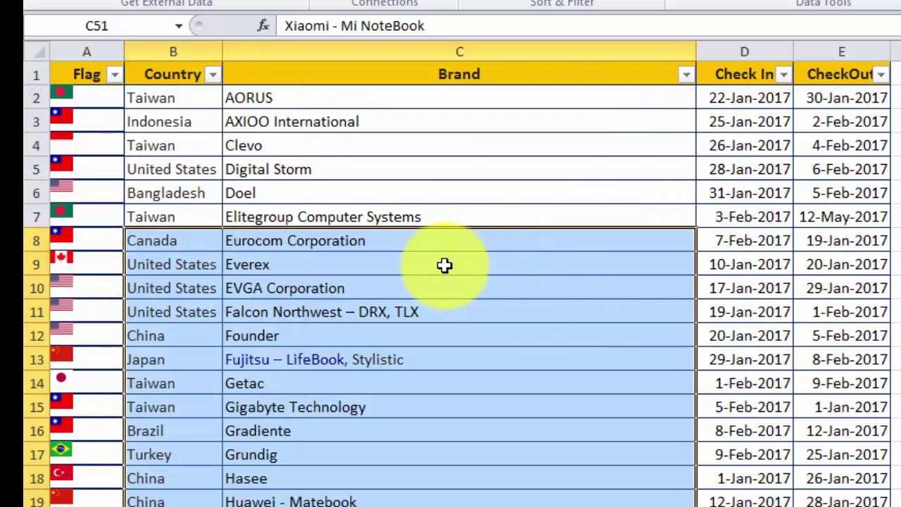
Step: Deselect the range and select the Falcon Northwest brand cell
{"action": "left_click", "coordinate": [457, 248]}
{"action": "left_click", "coordinate": [513, 305]}
{"action": "scroll", "coordinate": [529, 286], "scroll_direction": "down", "scroll_amount": 5}
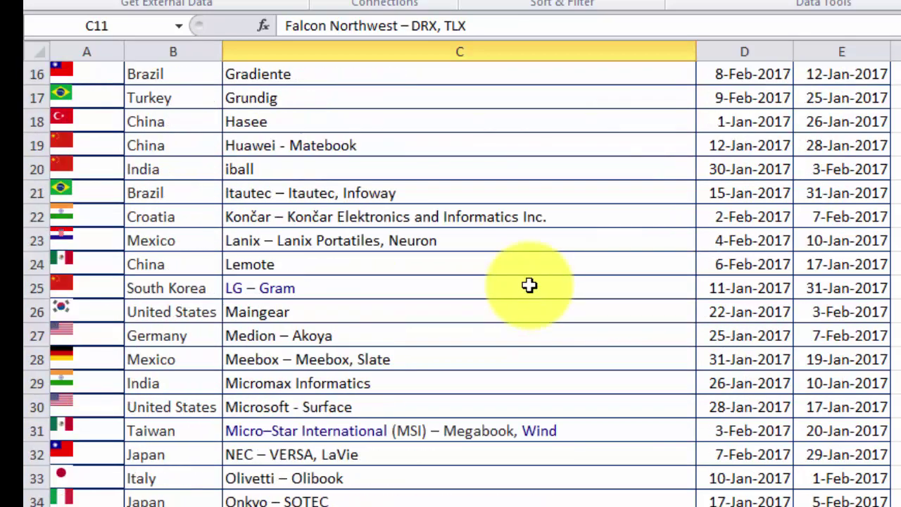
{"action": "scroll", "coordinate": [528, 290], "scroll_direction": "up", "scroll_amount": 2}
{"action": "scroll", "coordinate": [529, 290], "scroll_direction": "up", "scroll_amount": 3}
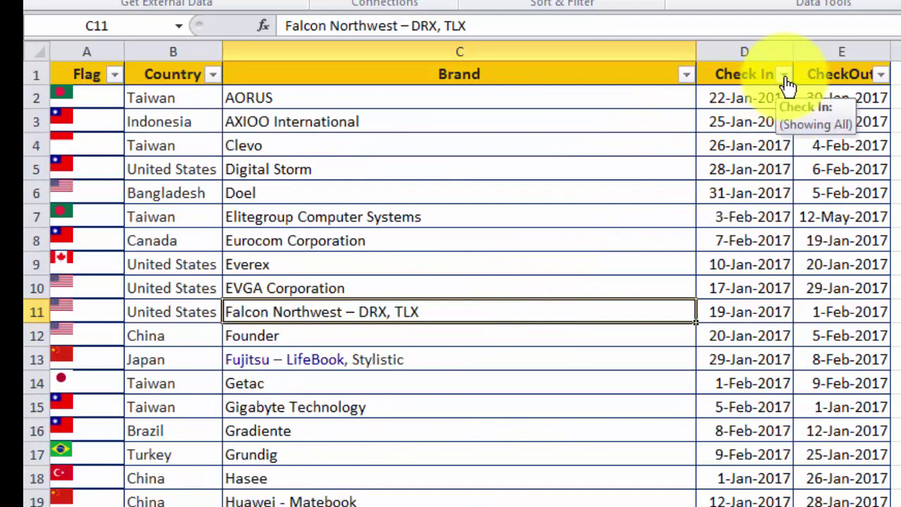
{"action": "left_click", "coordinate": [783, 75]}
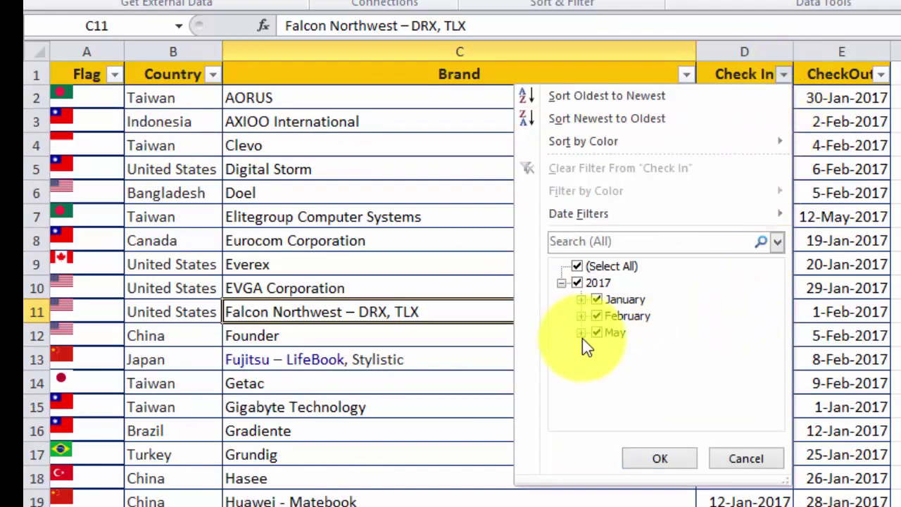
{"action": "left_click", "coordinate": [597, 315]}
{"action": "left_click", "coordinate": [597, 299]}
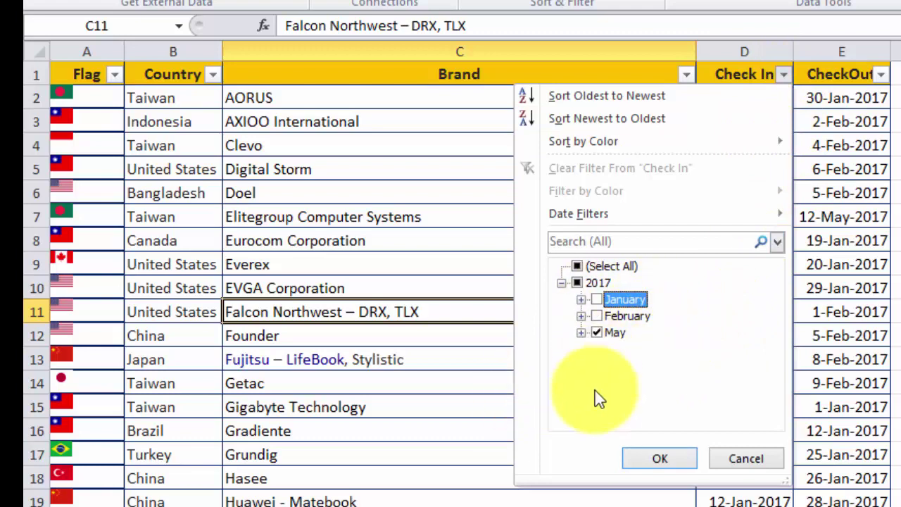
{"action": "left_click", "coordinate": [637, 458]}
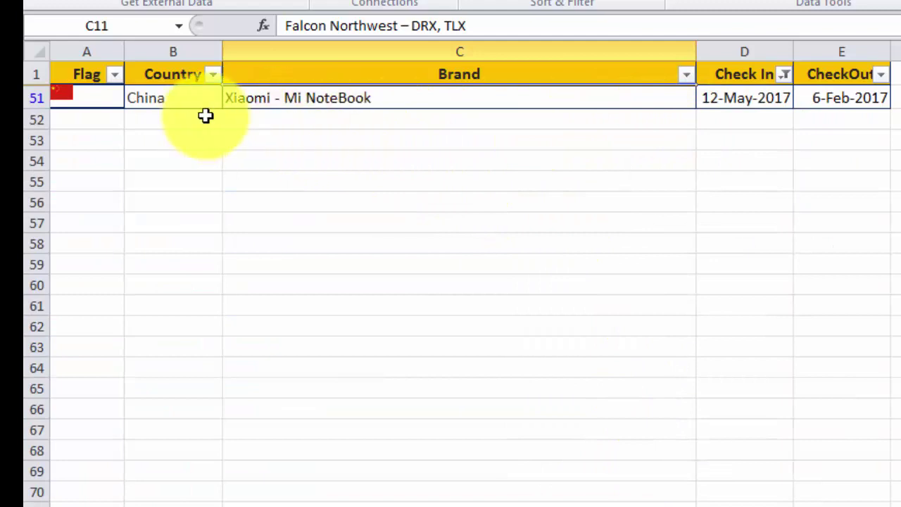
{"action": "left_click", "coordinate": [788, 81]}
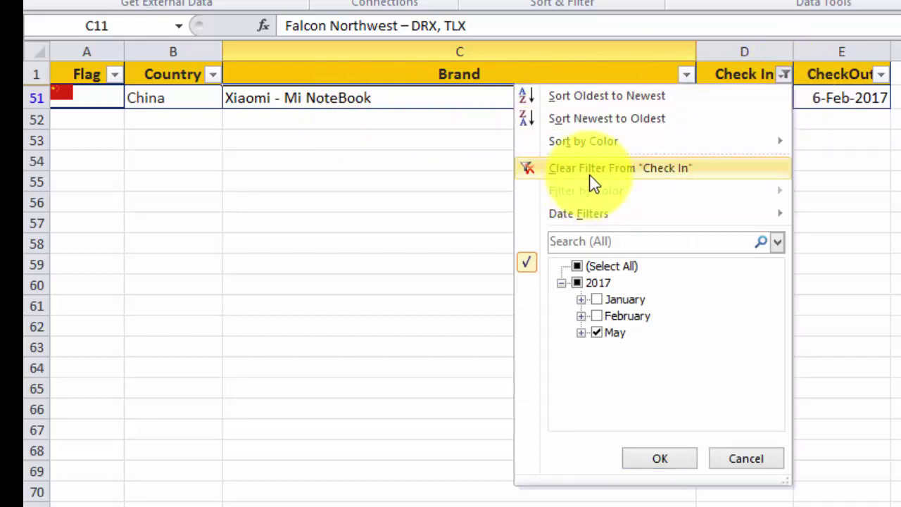
{"action": "left_click", "coordinate": [686, 176]}
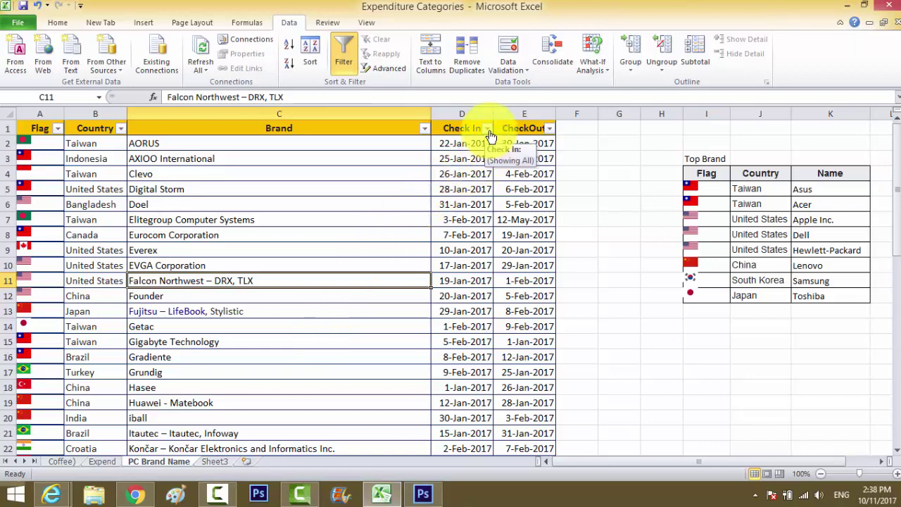
{"action": "left_click", "coordinate": [488, 129]}
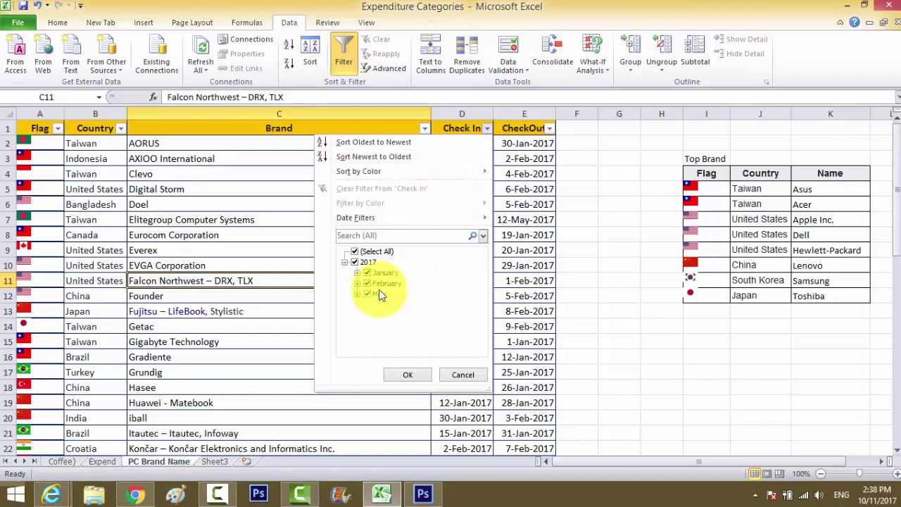
{"action": "left_click", "coordinate": [461, 375]}
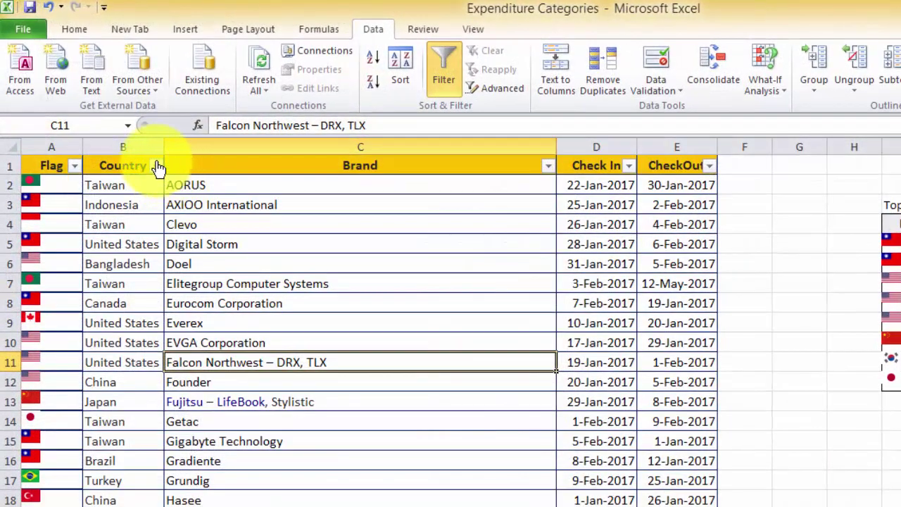
Step: Filter the Country column to China and Japan, excluding all other countries
{"action": "left_click", "coordinate": [157, 167]}
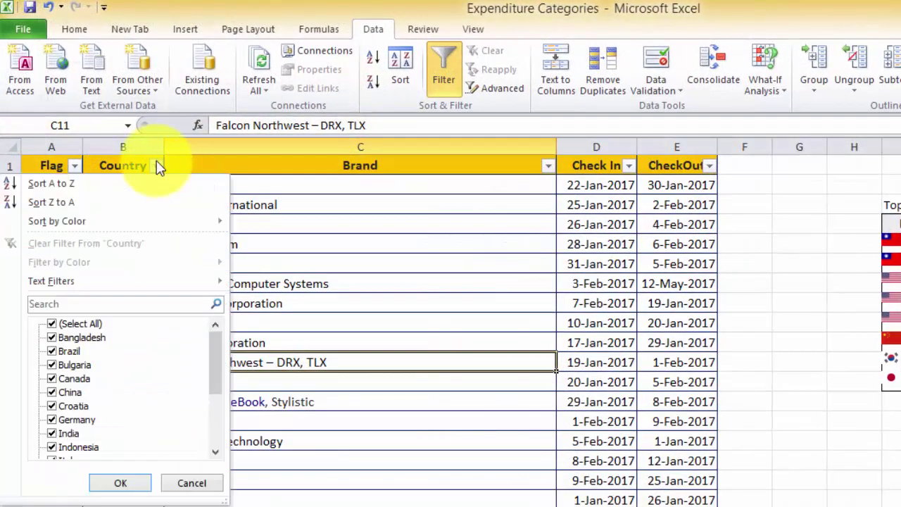
{"action": "left_click", "coordinate": [57, 419]}
{"action": "left_click", "coordinate": [56, 406]}
{"action": "left_click", "coordinate": [56, 391]}
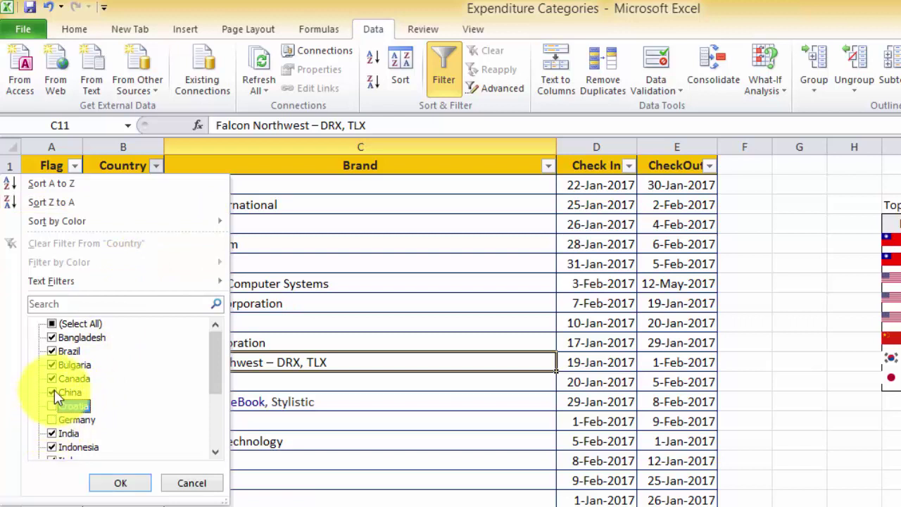
{"action": "left_click", "coordinate": [52, 364]}
{"action": "left_click", "coordinate": [52, 351]}
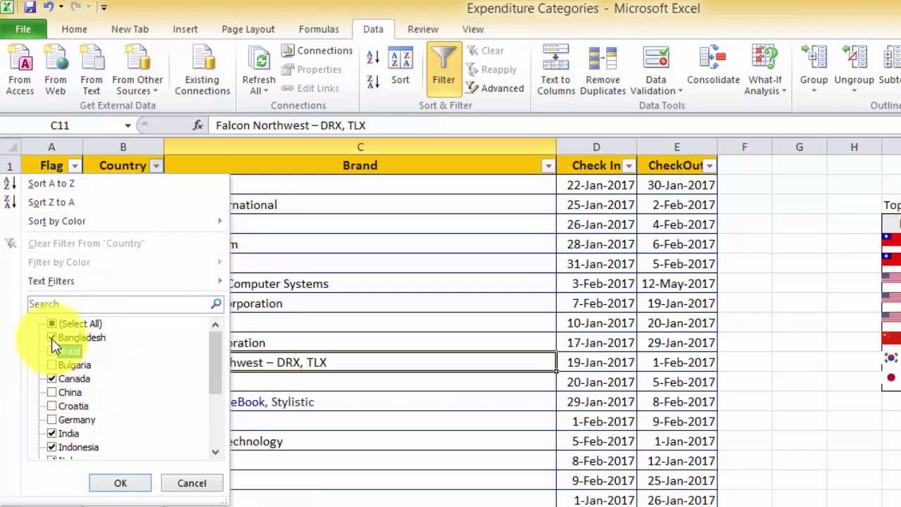
{"action": "left_click", "coordinate": [52, 378]}
{"action": "left_click", "coordinate": [52, 337]}
{"action": "scroll", "coordinate": [61, 412], "scroll_direction": "down", "scroll_amount": 2}
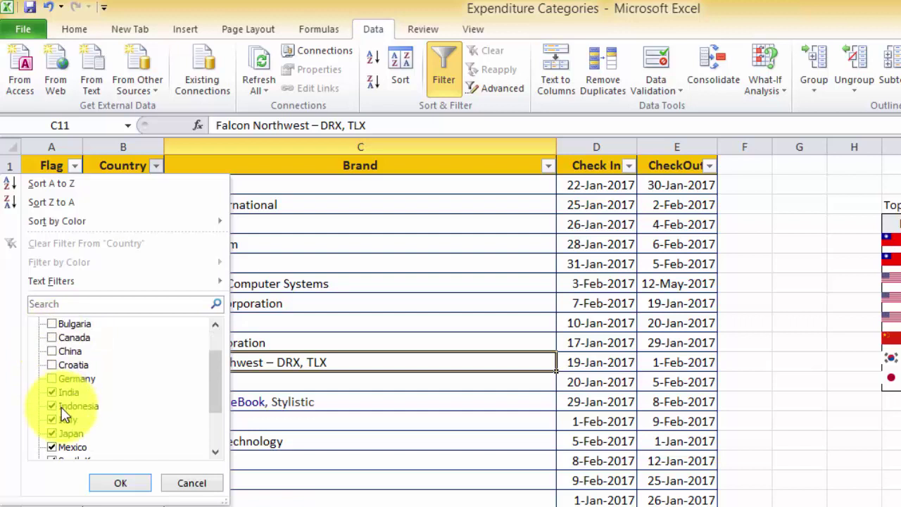
{"action": "scroll", "coordinate": [64, 408], "scroll_direction": "up", "scroll_amount": 1}
{"action": "left_click", "coordinate": [52, 419]}
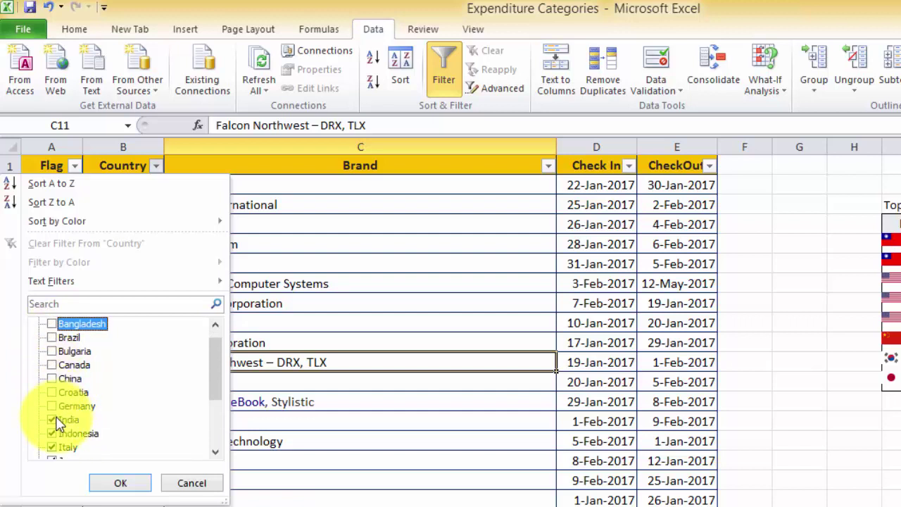
{"action": "left_click", "coordinate": [55, 433]}
{"action": "scroll", "coordinate": [59, 431], "scroll_direction": "down", "scroll_amount": 1}
{"action": "scroll", "coordinate": [59, 429], "scroll_direction": "down", "scroll_amount": 1}
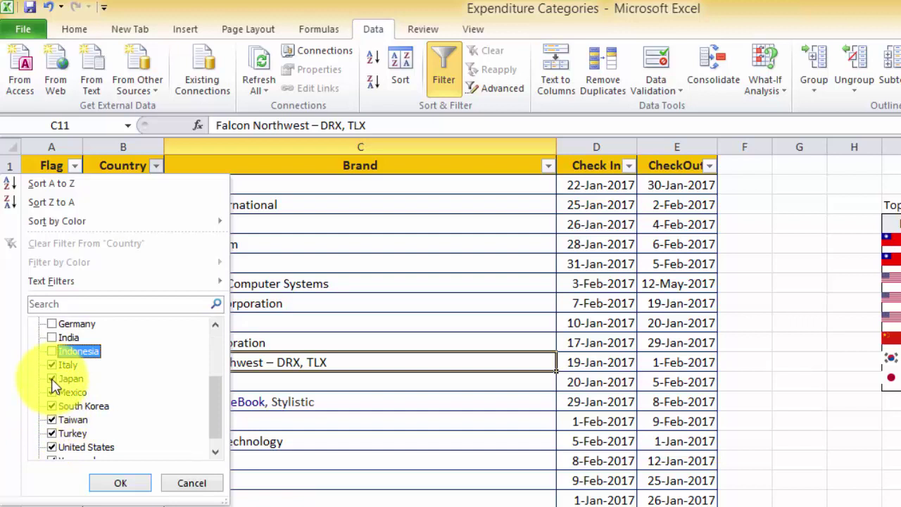
{"action": "left_click", "coordinate": [53, 365]}
{"action": "left_click", "coordinate": [53, 392]}
{"action": "left_click", "coordinate": [52, 406]}
{"action": "left_click", "coordinate": [53, 420]}
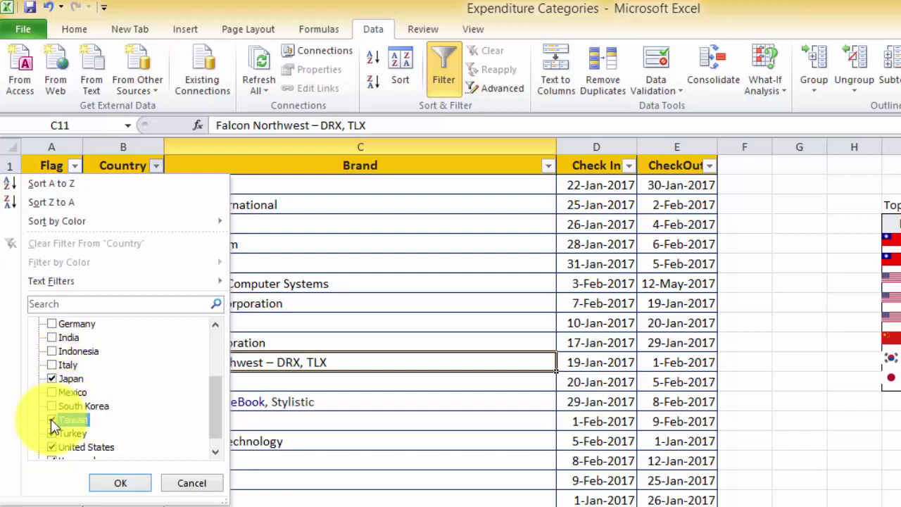
{"action": "left_click", "coordinate": [53, 433]}
{"action": "left_click", "coordinate": [52, 446]}
{"action": "scroll", "coordinate": [59, 440], "scroll_direction": "down", "scroll_amount": 1}
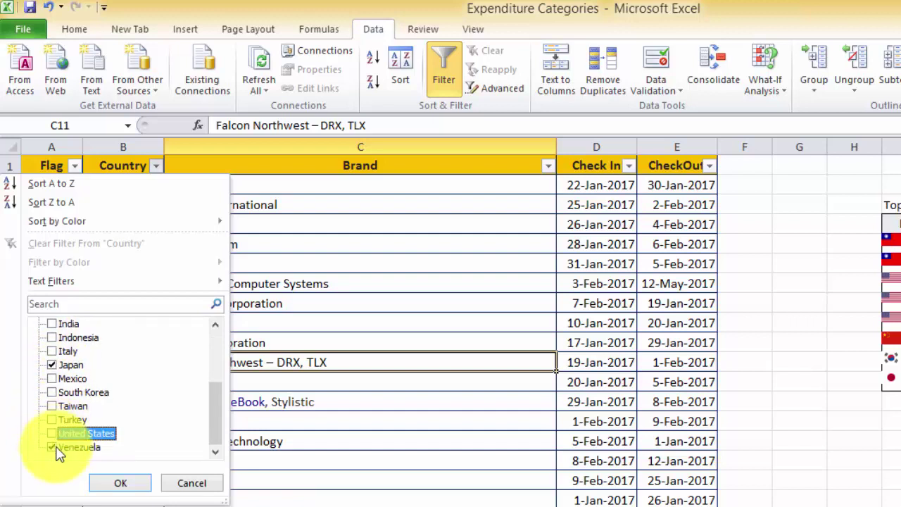
{"action": "left_click", "coordinate": [53, 447]}
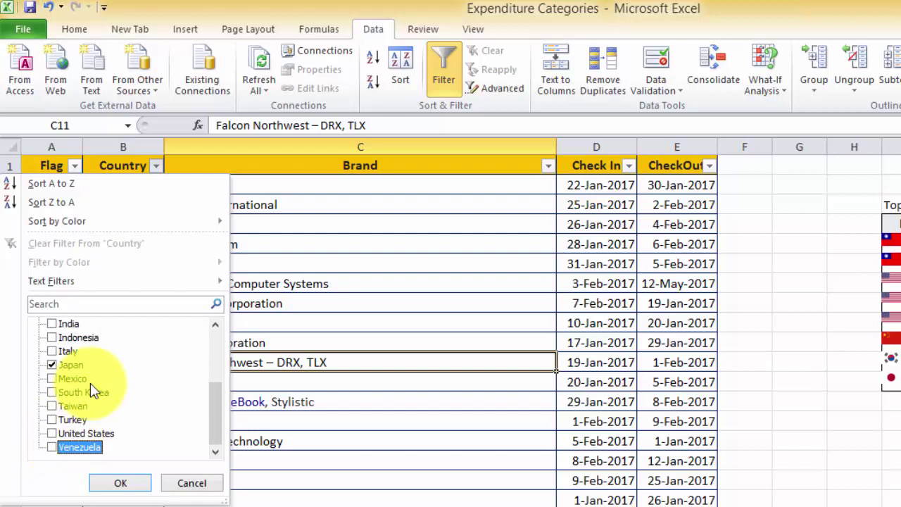
{"action": "scroll", "coordinate": [84, 412], "scroll_direction": "up", "scroll_amount": 3}
{"action": "scroll", "coordinate": [84, 415], "scroll_direction": "down", "scroll_amount": 1}
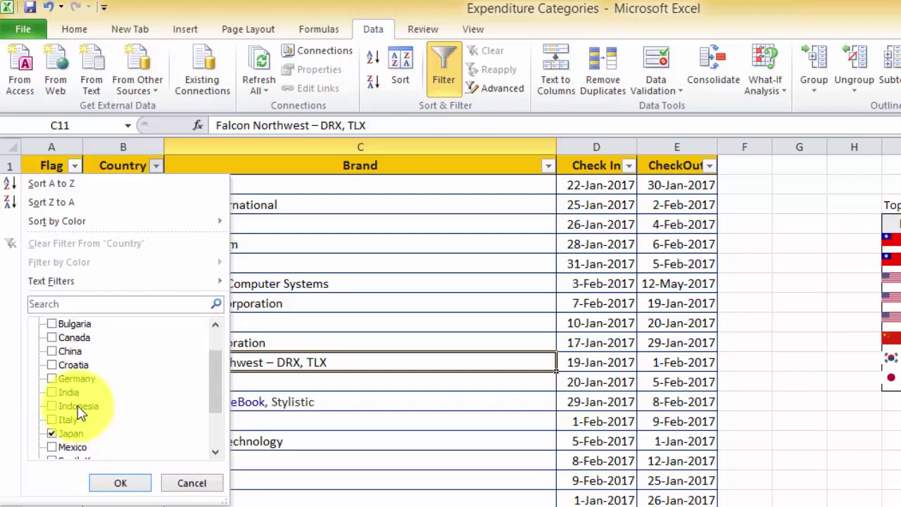
{"action": "left_click", "coordinate": [52, 351]}
{"action": "scroll", "coordinate": [117, 388], "scroll_direction": "down", "scroll_amount": 1}
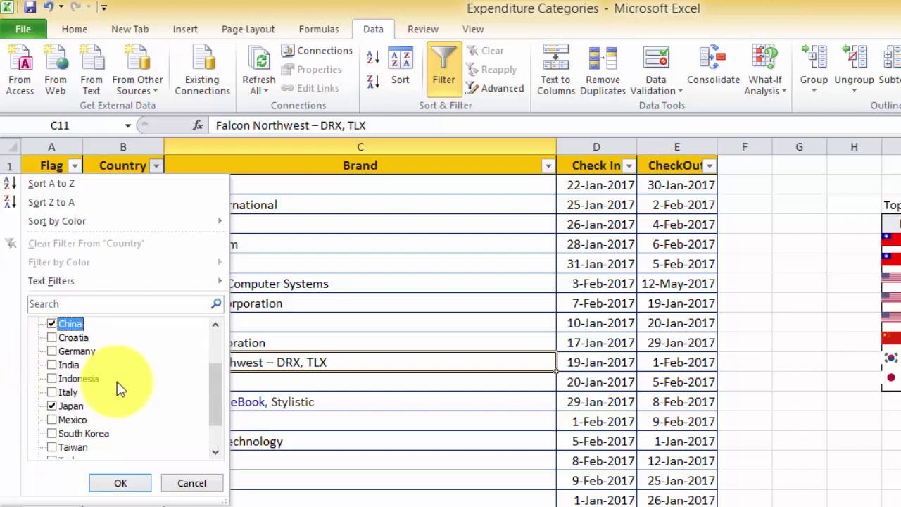
{"action": "scroll", "coordinate": [67, 404], "scroll_direction": "up", "scroll_amount": 1}
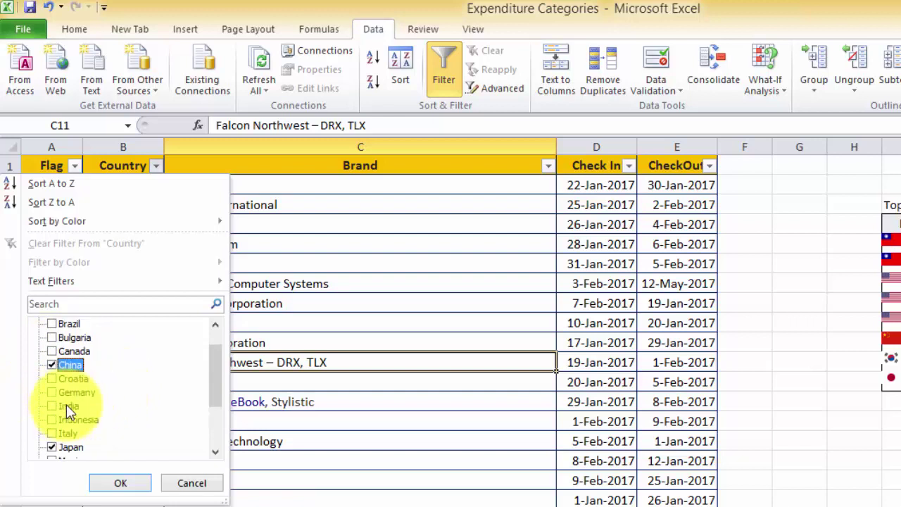
{"action": "scroll", "coordinate": [117, 394], "scroll_direction": "up", "scroll_amount": 1}
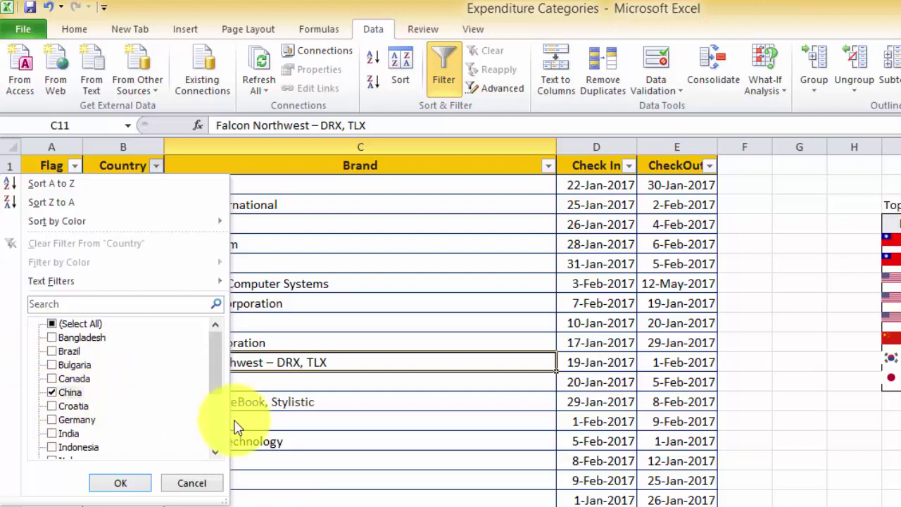
{"action": "left_click", "coordinate": [127, 483]}
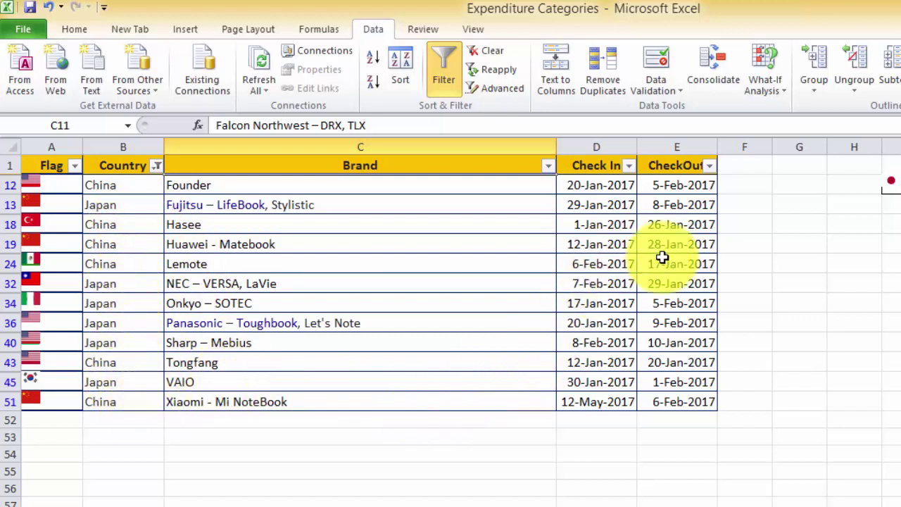
Step: Open the Check In column's date filter dropdown
{"action": "left_click", "coordinate": [630, 166]}
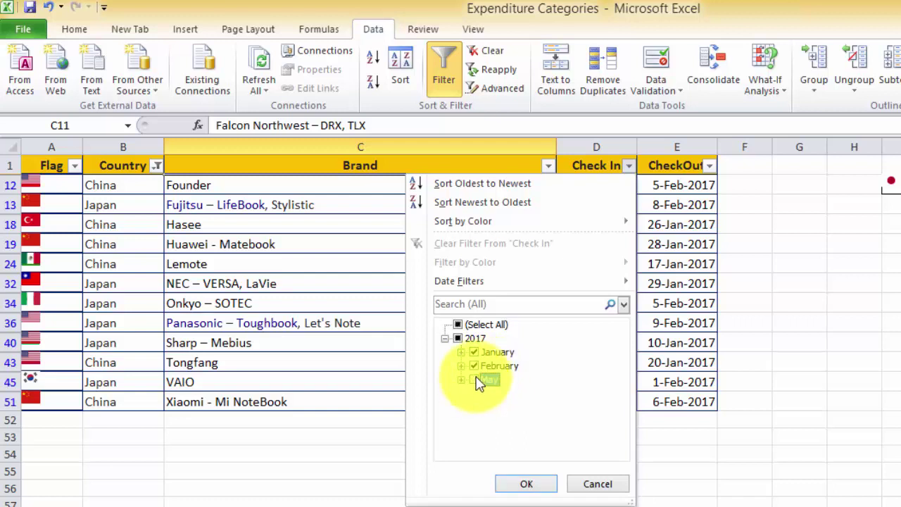
Step: Limit Check In to February by excluding January and May check-ins
{"action": "left_click", "coordinate": [477, 350]}
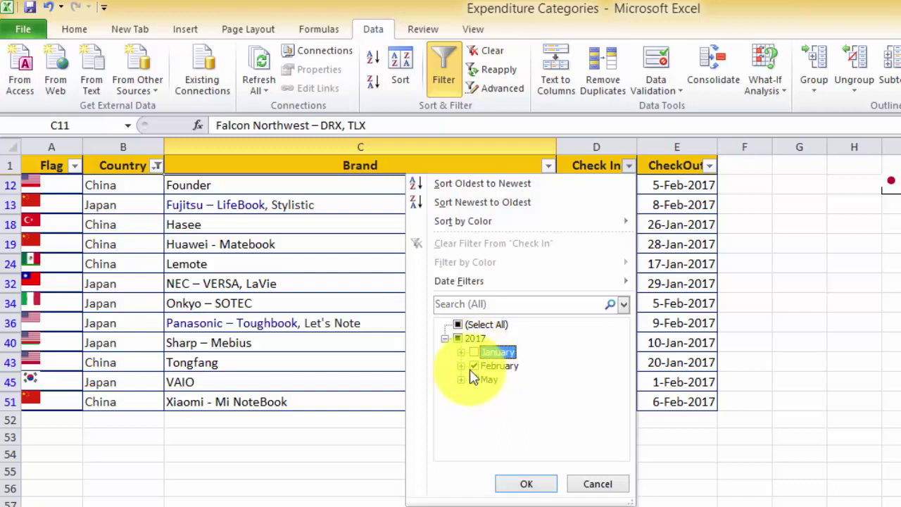
{"action": "left_click", "coordinate": [474, 379]}
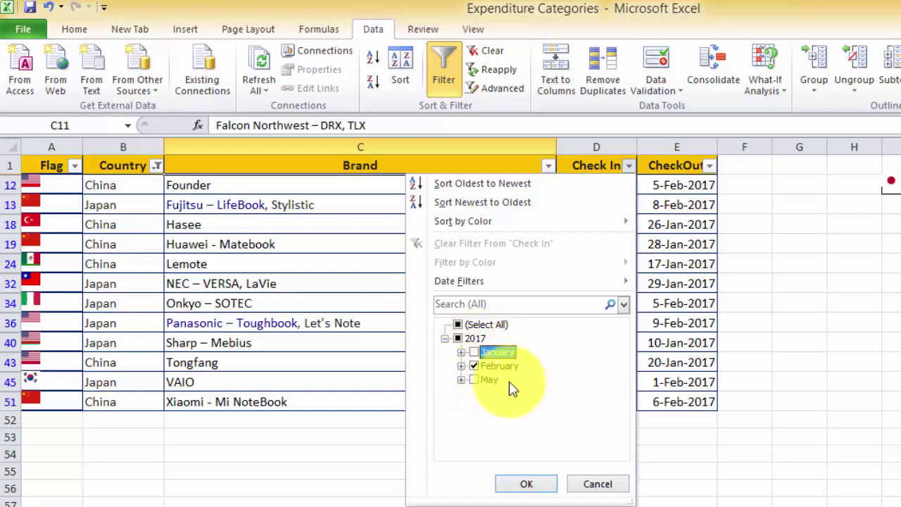
{"action": "left_click", "coordinate": [526, 484]}
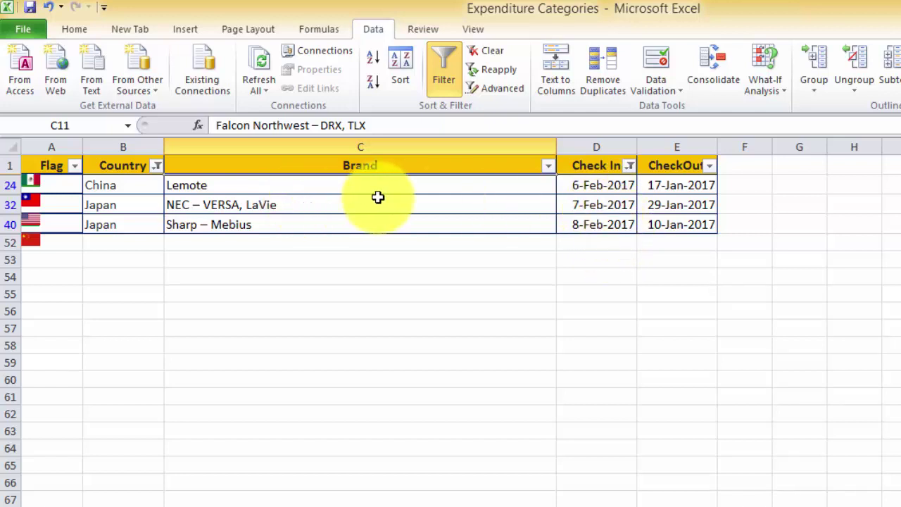
Step: Clear the Check In and Country filters so every brand row from AORUS shows
{"action": "left_click", "coordinate": [630, 166]}
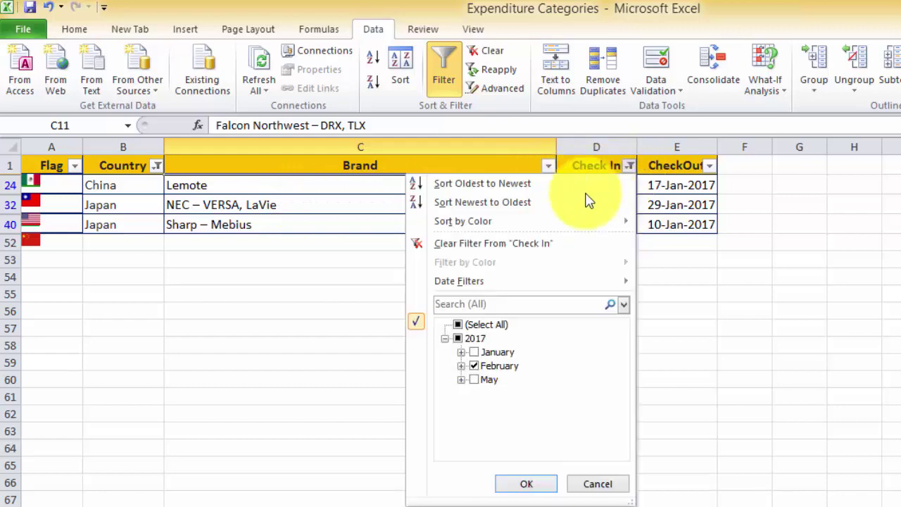
{"action": "left_click", "coordinate": [458, 245]}
{"action": "left_click", "coordinate": [156, 166]}
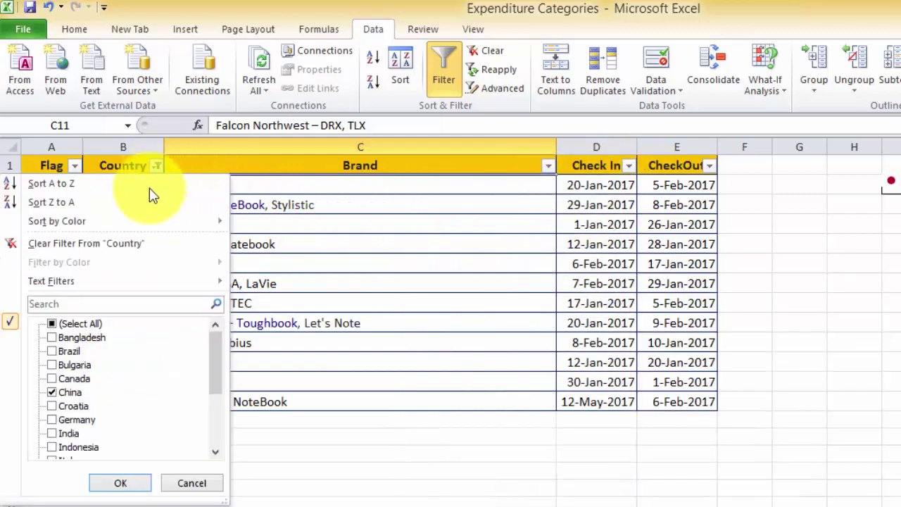
{"action": "left_click", "coordinate": [38, 243]}
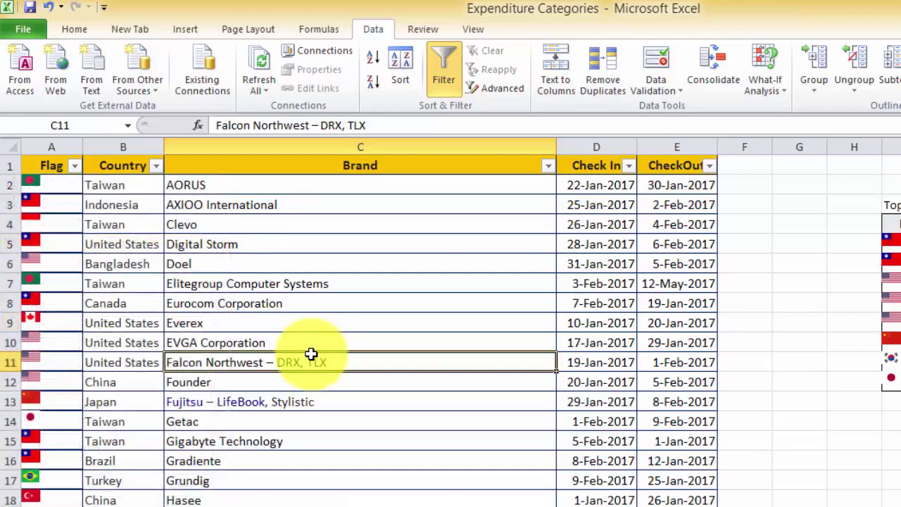
{"action": "left_click", "coordinate": [548, 166]}
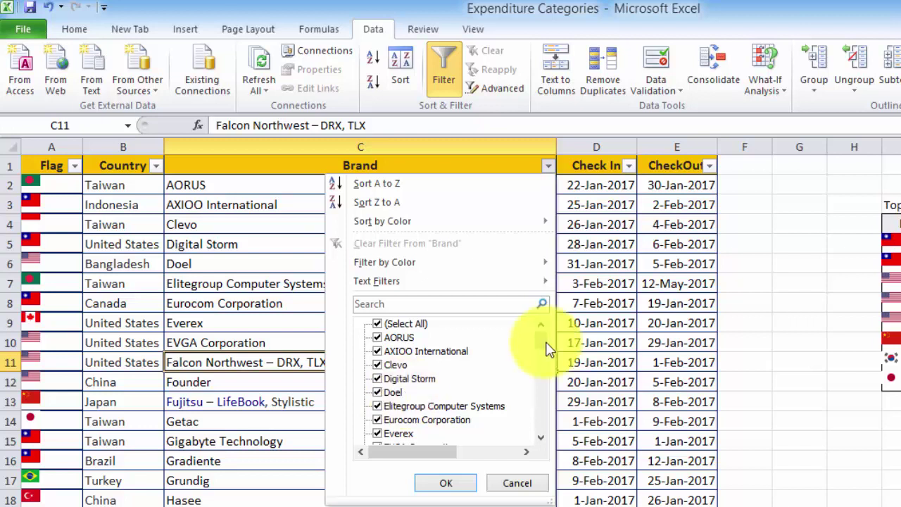
Step: Untick Hasee, Itautec, iball, Lemote and LG – Gram in the Brand filter
{"action": "left_click_drag", "start_coordinate": [545, 345], "coordinate": [546, 370]}
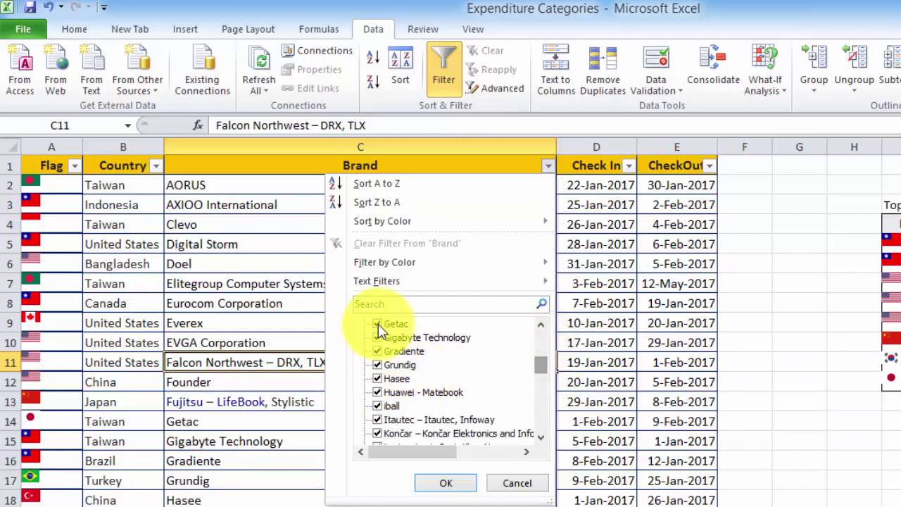
{"action": "left_click", "coordinate": [378, 378]}
{"action": "left_click", "coordinate": [378, 392]}
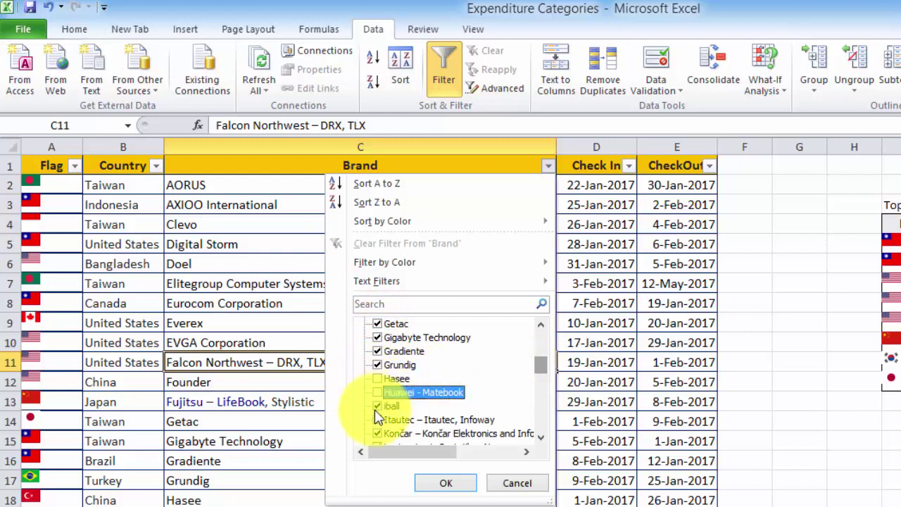
{"action": "left_click", "coordinate": [378, 392]}
{"action": "left_click", "coordinate": [378, 420]}
{"action": "left_click", "coordinate": [380, 405]}
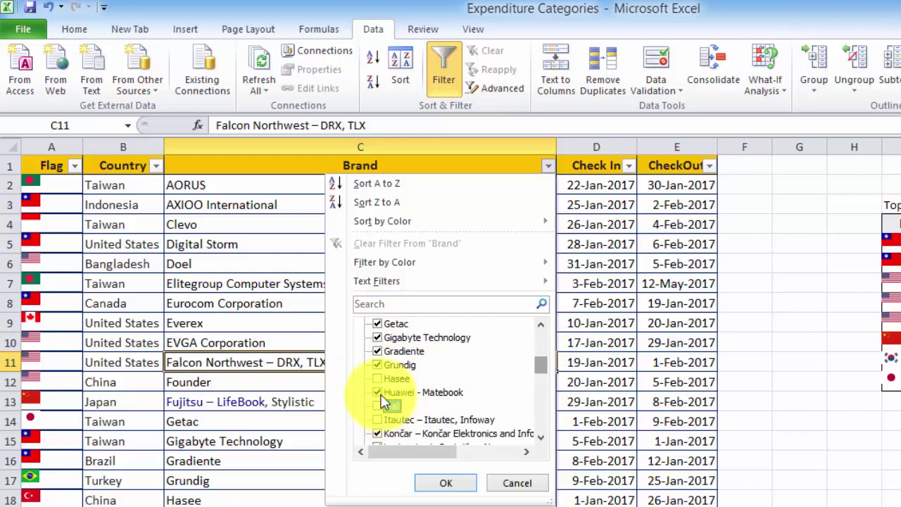
{"action": "scroll", "coordinate": [380, 401], "scroll_direction": "down", "scroll_amount": 2}
{"action": "left_click", "coordinate": [378, 378]}
{"action": "left_click", "coordinate": [378, 392]}
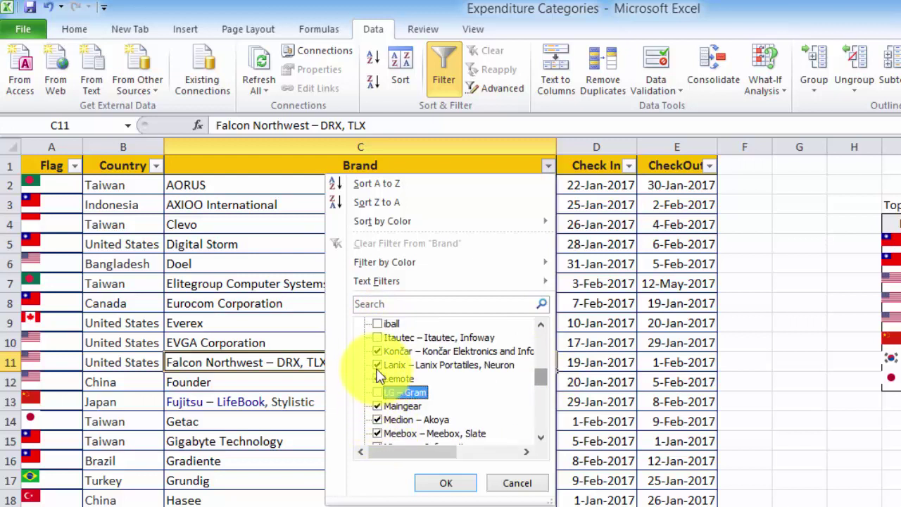
{"action": "left_click", "coordinate": [377, 365]}
{"action": "left_click", "coordinate": [377, 350]}
{"action": "scroll", "coordinate": [383, 377], "scroll_direction": "down", "scroll_amount": 2}
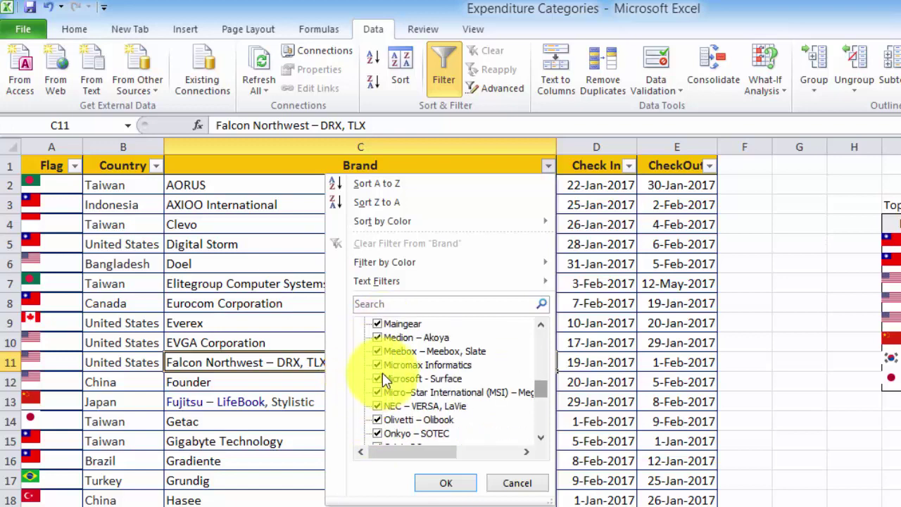
Step: Untick Micromax, Micro-Star, Olivetti and Positivo, then search the brand list for 'Geta'
{"action": "left_click", "coordinate": [379, 368]}
{"action": "left_click", "coordinate": [378, 392]}
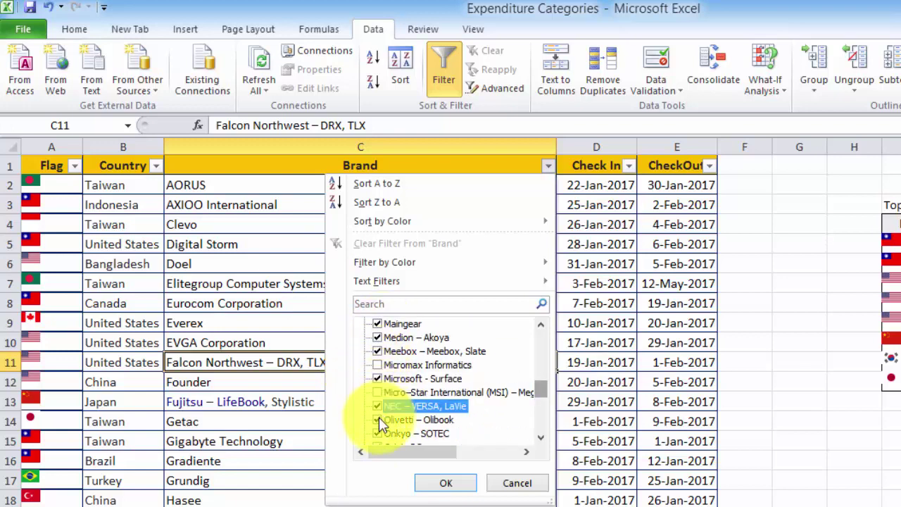
{"action": "left_click", "coordinate": [378, 419]}
{"action": "scroll", "coordinate": [384, 422], "scroll_direction": "down", "scroll_amount": 2}
{"action": "left_click", "coordinate": [378, 392]}
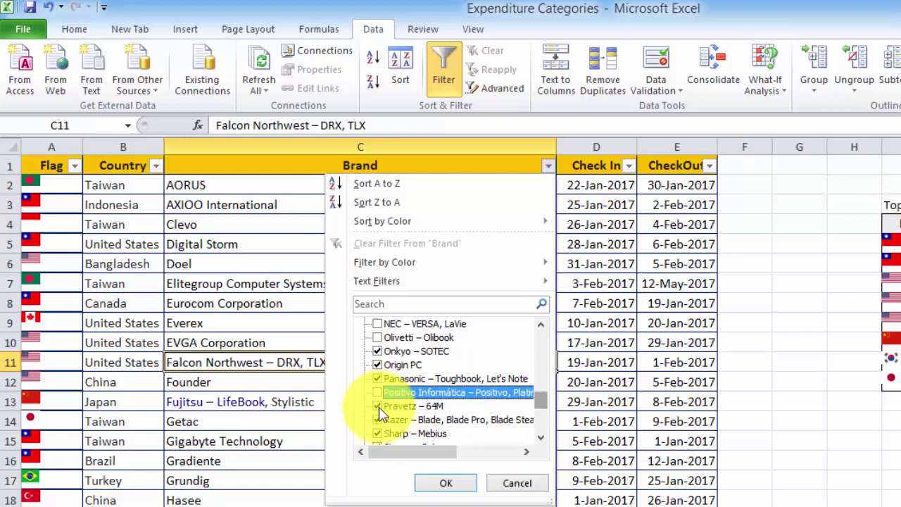
{"action": "scroll", "coordinate": [380, 411], "scroll_direction": "up", "scroll_amount": 4}
{"action": "scroll", "coordinate": [381, 408], "scroll_direction": "up", "scroll_amount": 4}
{"action": "scroll", "coordinate": [384, 402], "scroll_direction": "up", "scroll_amount": 4}
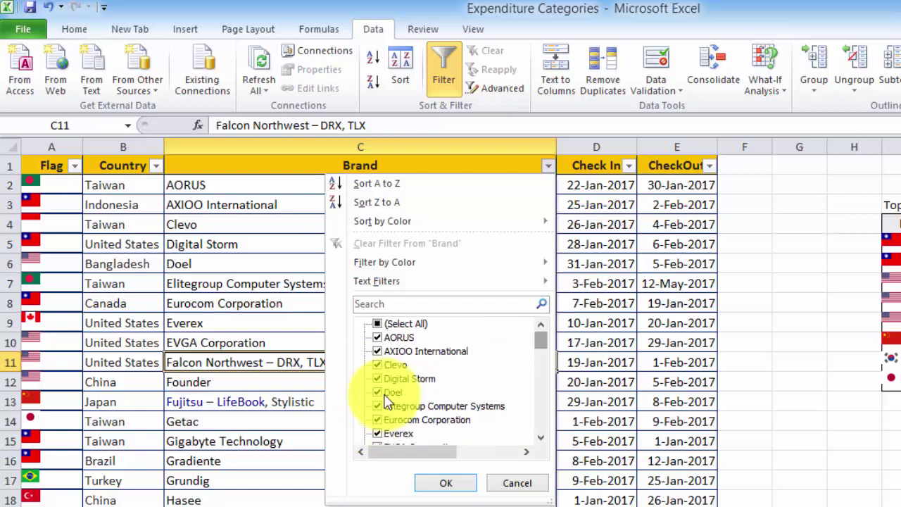
{"action": "left_click", "coordinate": [394, 305]}
{"action": "type", "text": "Geta"}
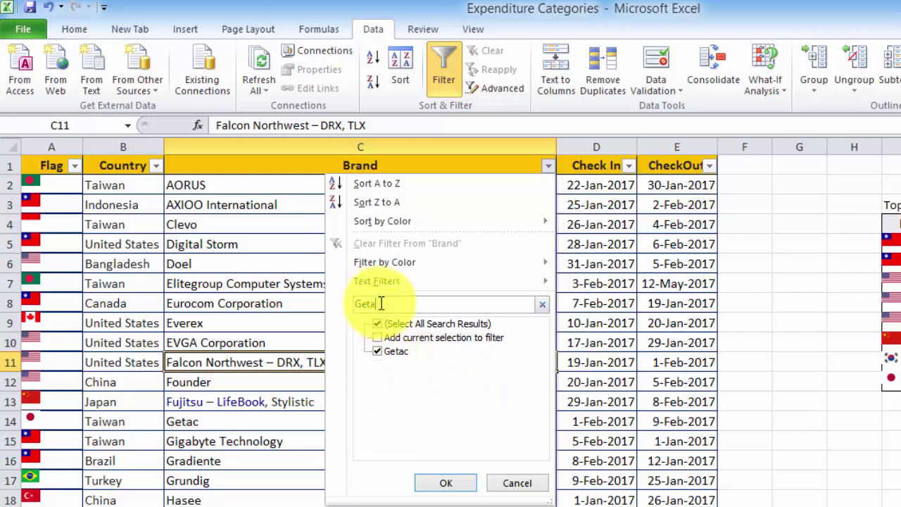
Step: Show only the Getac row, then clear the Brand filter so rows from AORUS return
{"action": "left_click", "coordinate": [447, 483]}
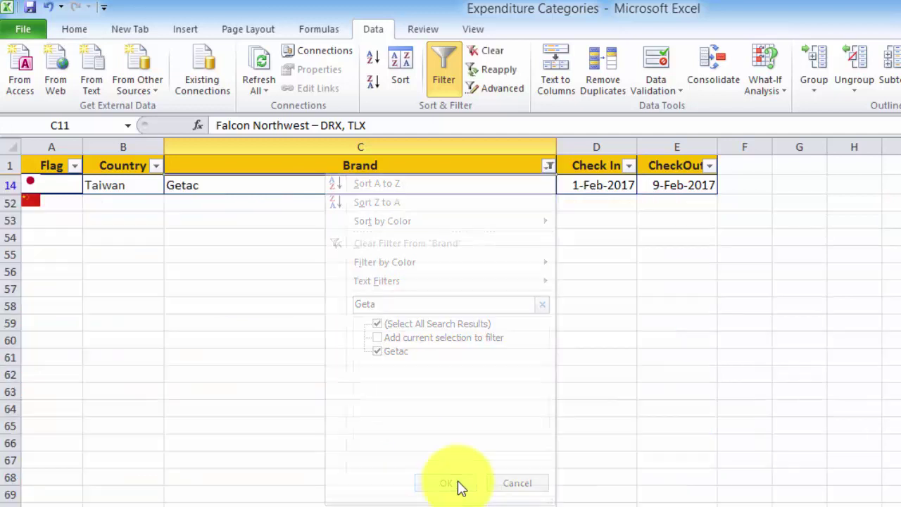
{"action": "left_click", "coordinate": [231, 287]}
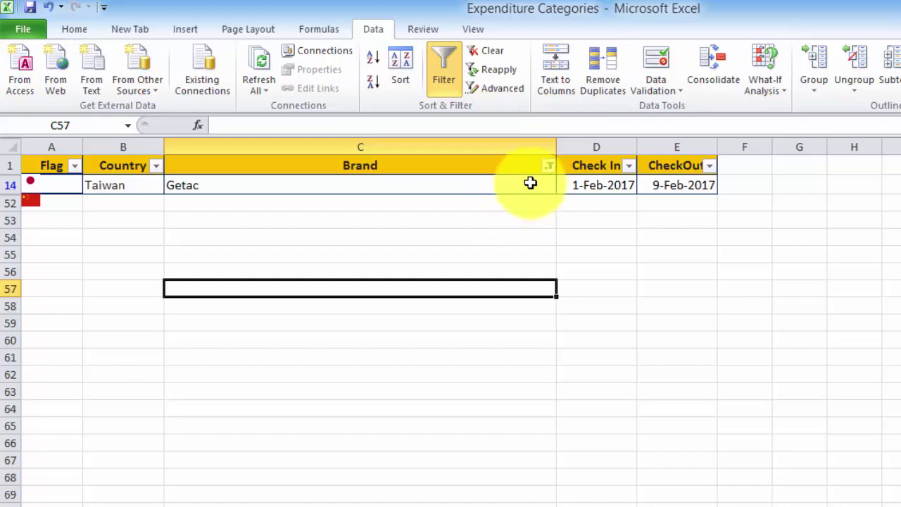
{"action": "left_click", "coordinate": [547, 166]}
{"action": "left_click", "coordinate": [373, 248]}
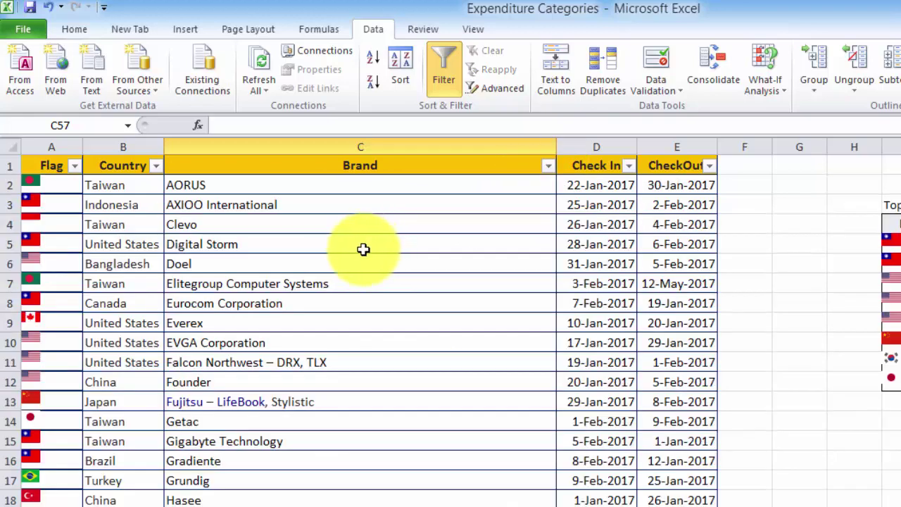
Step: Sort by brand A to Z, then Z to A, back to A to Z, and view the Filter by Font Color choices
{"action": "left_click", "coordinate": [549, 166]}
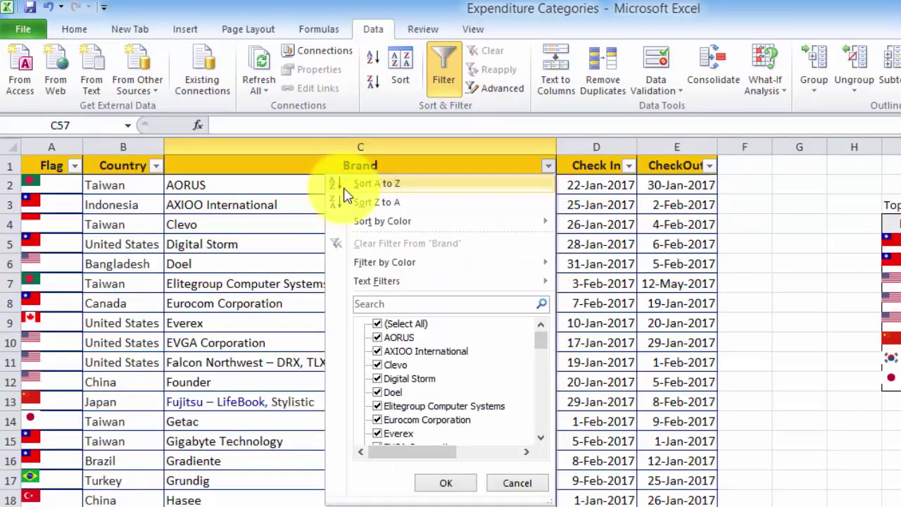
{"action": "left_click", "coordinate": [344, 191]}
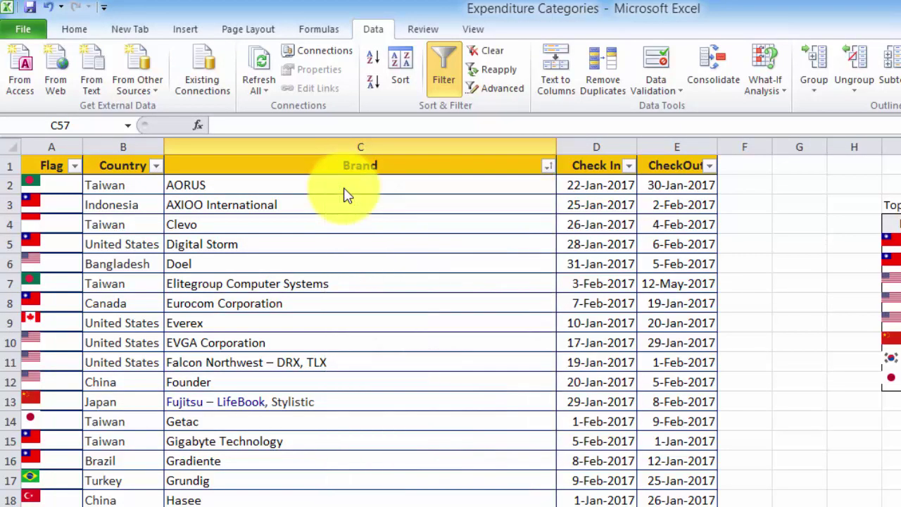
{"action": "left_click", "coordinate": [550, 167]}
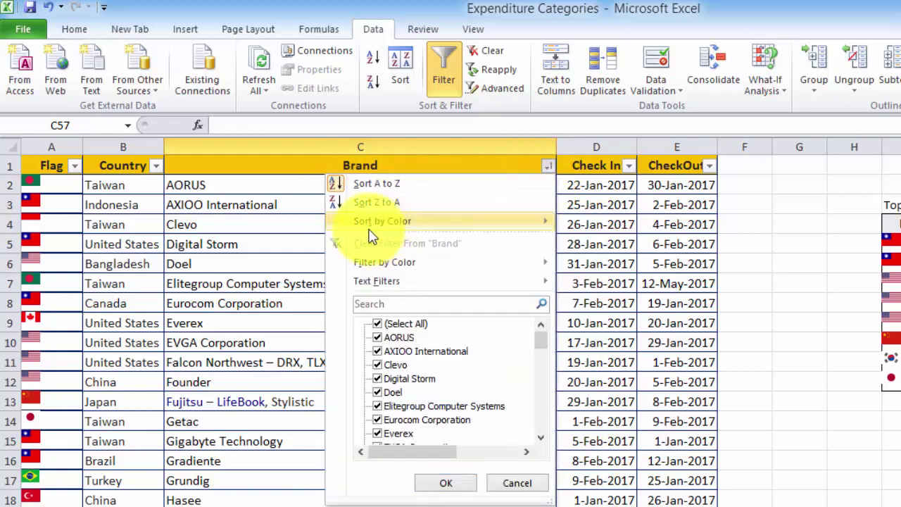
{"action": "left_click", "coordinate": [377, 203]}
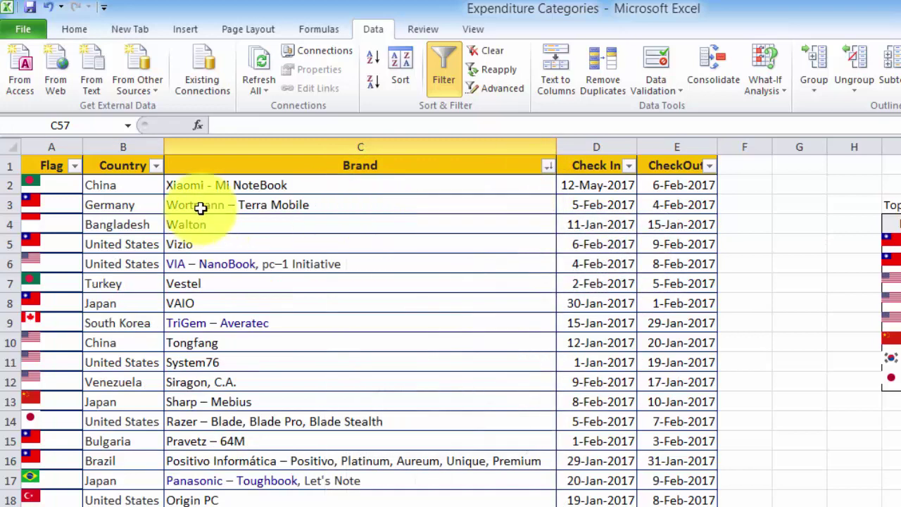
{"action": "left_click", "coordinate": [549, 169]}
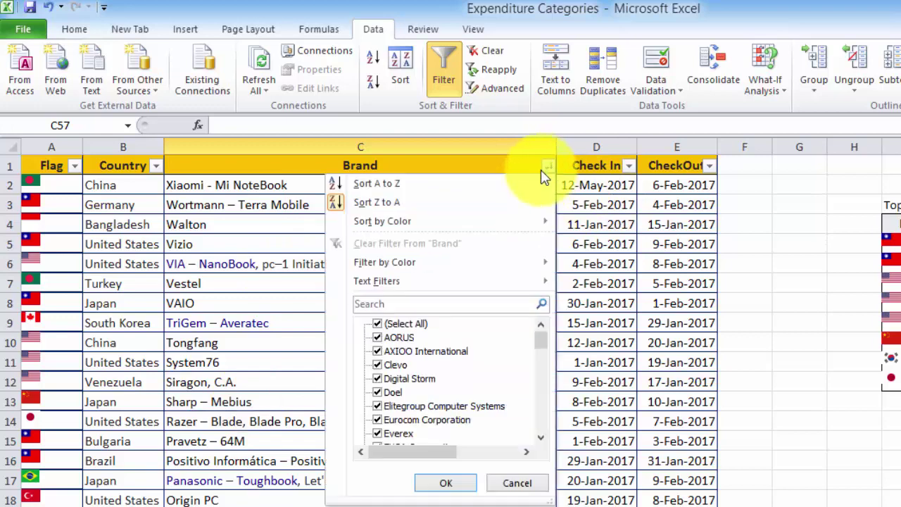
{"action": "left_click", "coordinate": [438, 191]}
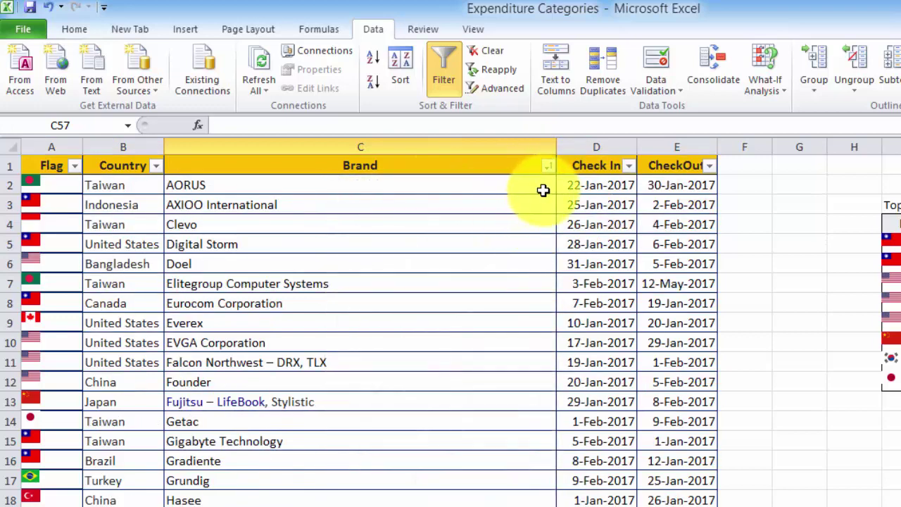
{"action": "left_click", "coordinate": [549, 167]}
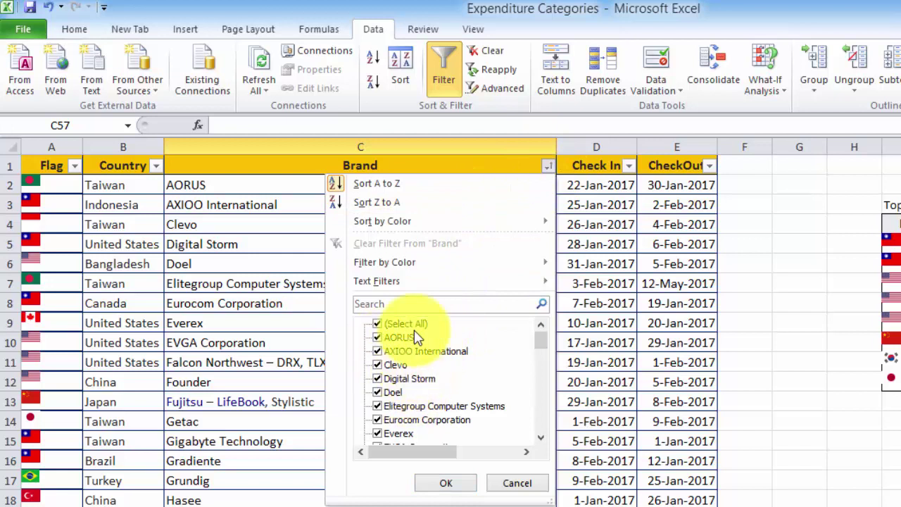
{"action": "mouse_move", "coordinate": [501, 266]}
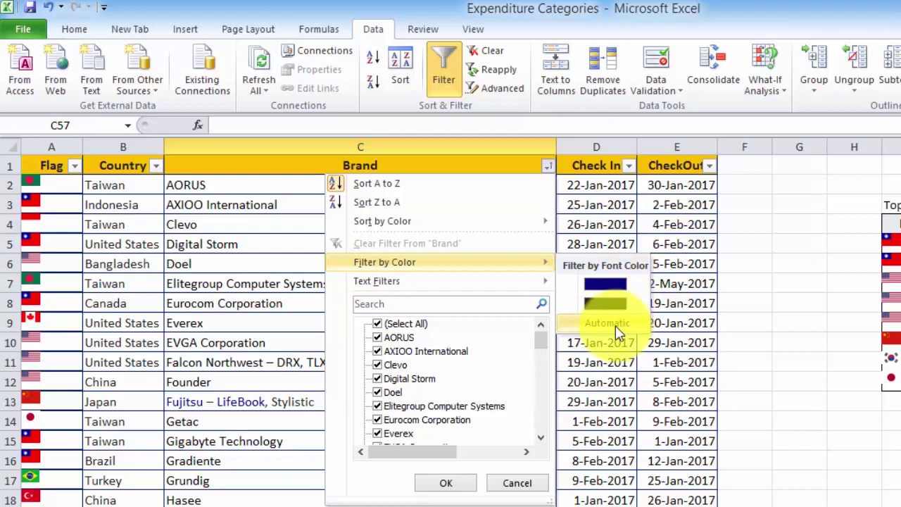
Step: Review the Brand column's Text Filters options, then cancel the menu without filtering
{"action": "mouse_move", "coordinate": [473, 292]}
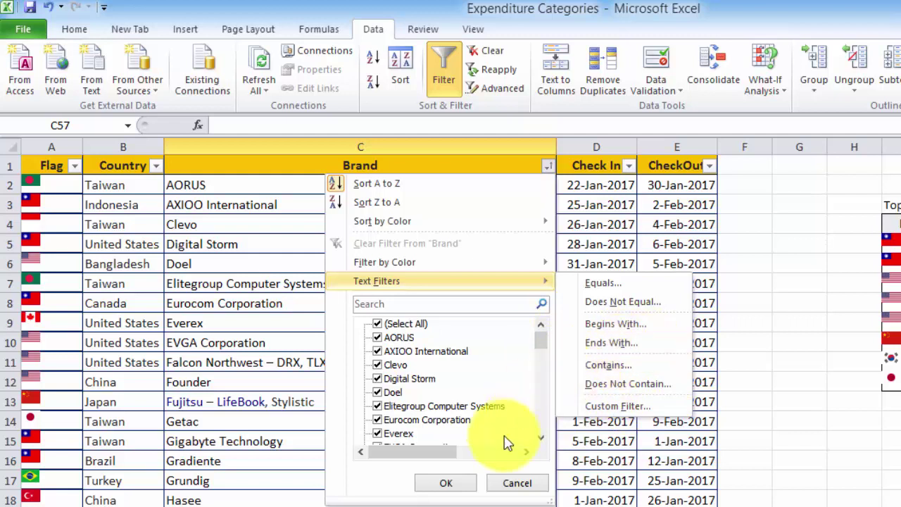
{"action": "left_click", "coordinate": [521, 483]}
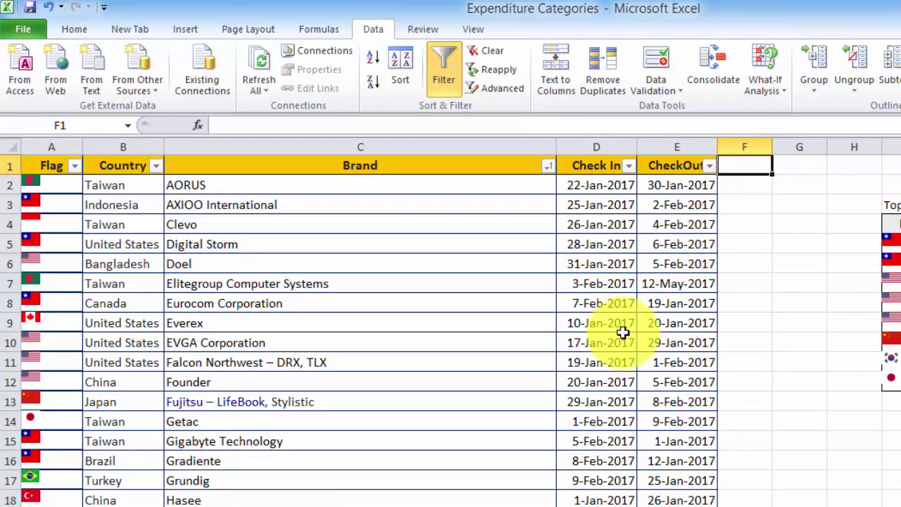
{"action": "left_click", "coordinate": [629, 168]}
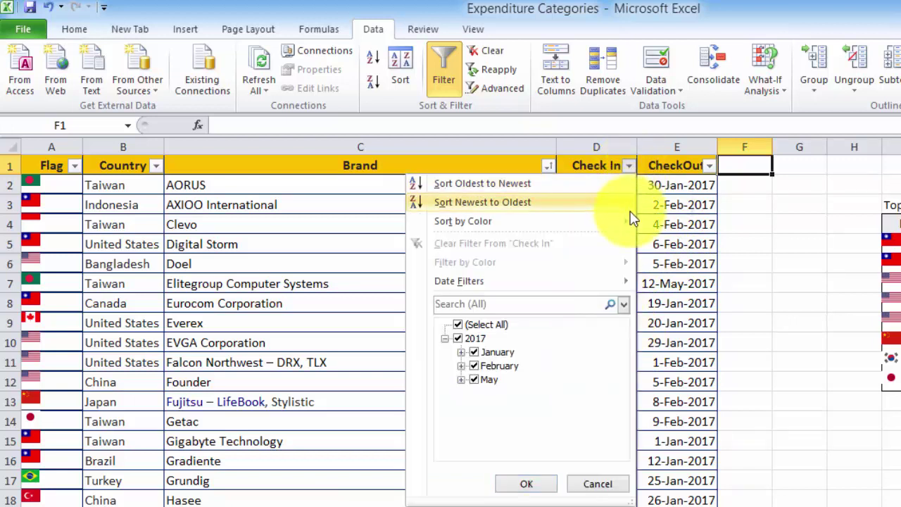
{"action": "mouse_move", "coordinate": [631, 225]}
{"action": "mouse_move", "coordinate": [614, 289]}
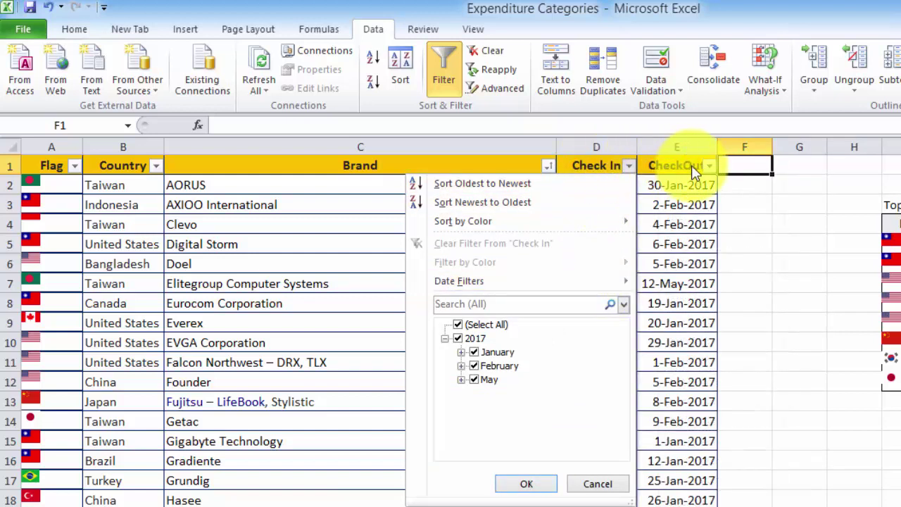
{"action": "mouse_move", "coordinate": [583, 285]}
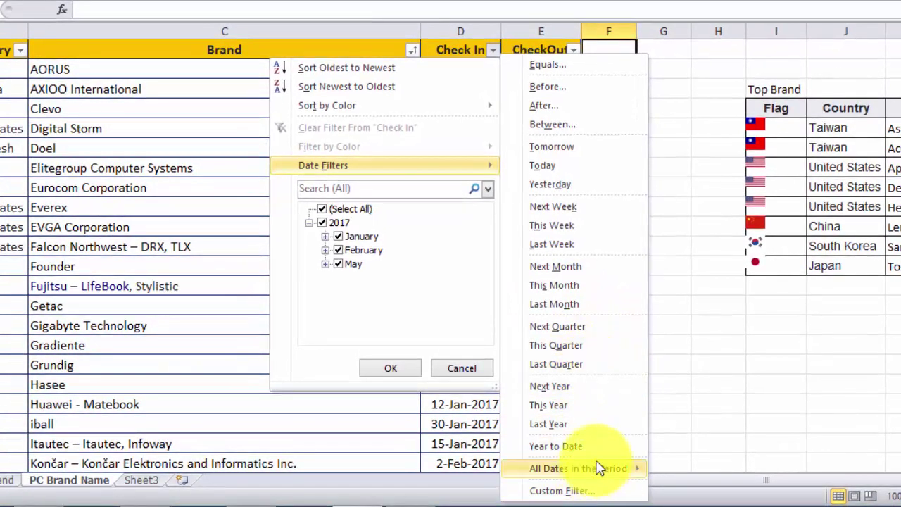
{"action": "mouse_move", "coordinate": [598, 466]}
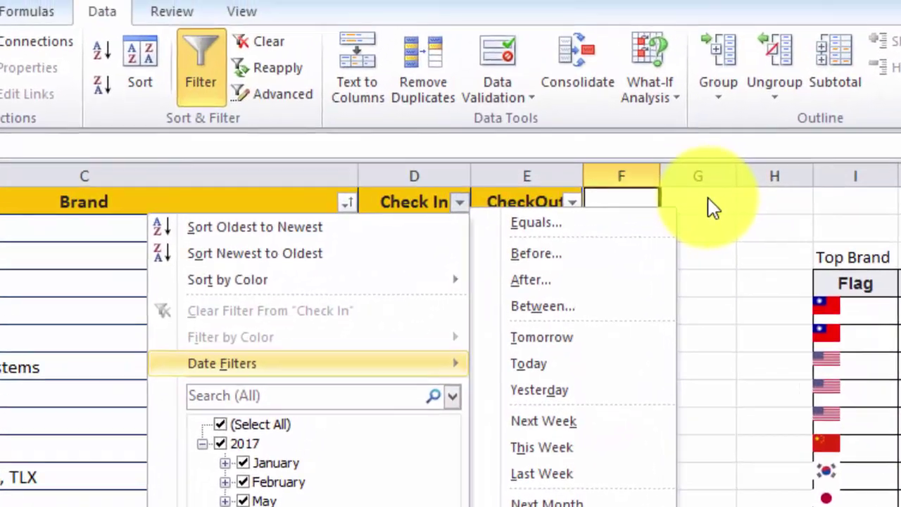
Step: Close the date filter menu and add the heading 'ID' in cell F1
{"action": "left_click", "coordinate": [626, 183]}
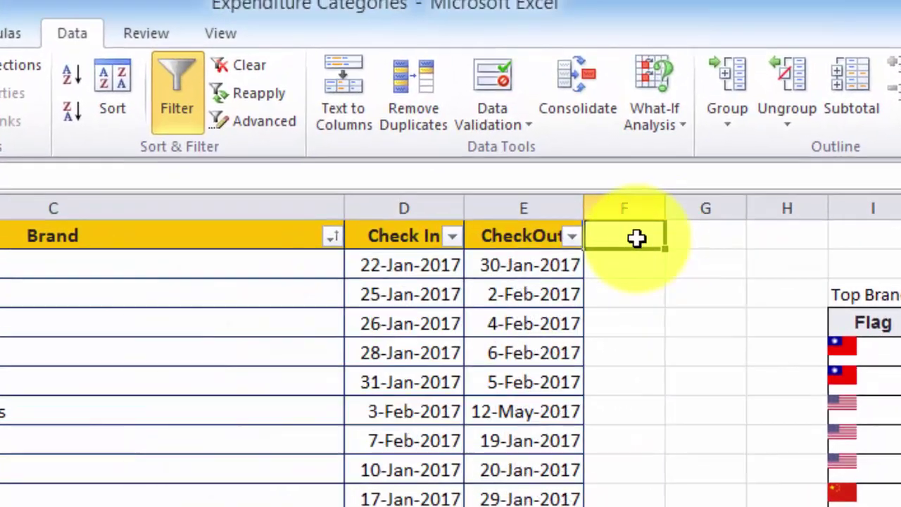
{"action": "left_click", "coordinate": [637, 257]}
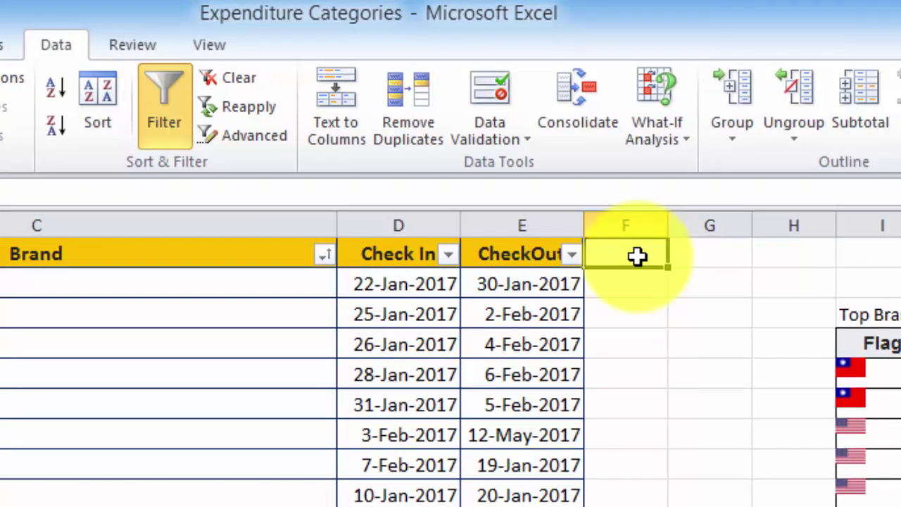
{"action": "type", "text": "ID"}
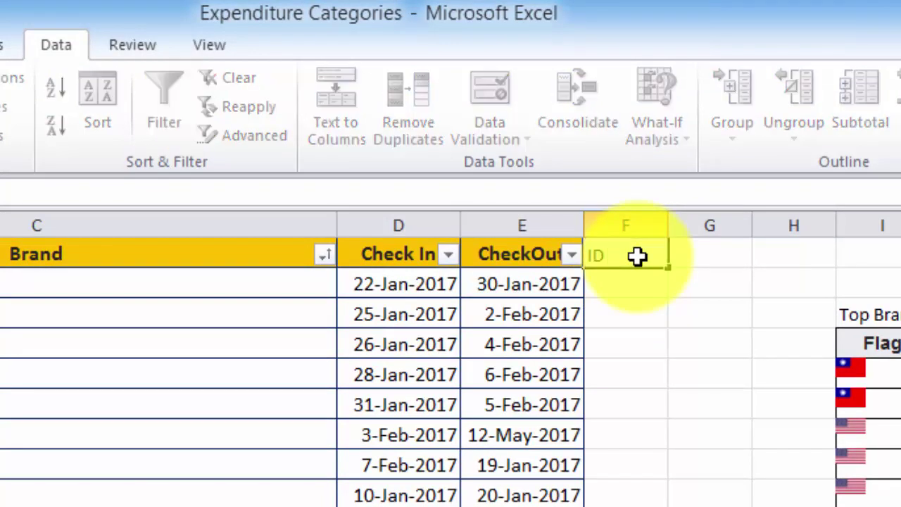
{"action": "key", "text": "Return"}
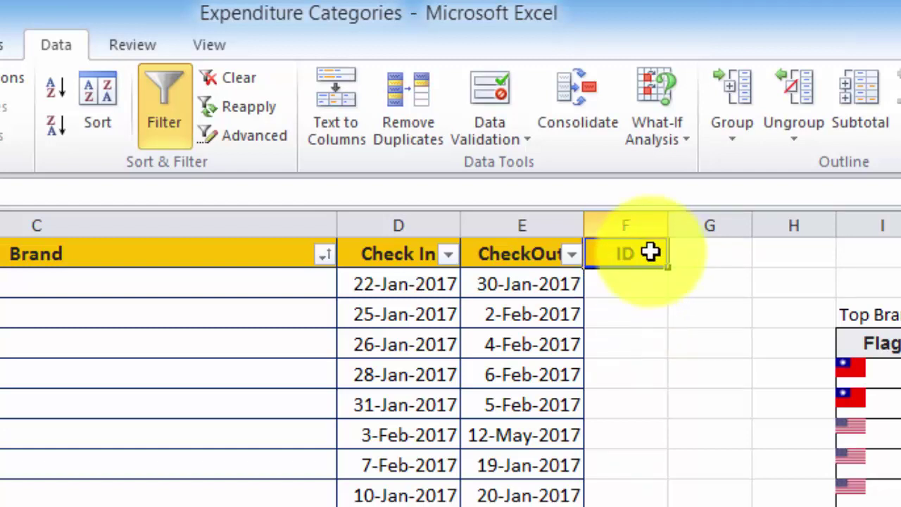
Step: Enter the IDs 12345, 45612, 12333, 12348 and 12345 down the ID column
{"action": "left_click", "coordinate": [651, 252]}
{"action": "left_click", "coordinate": [655, 287]}
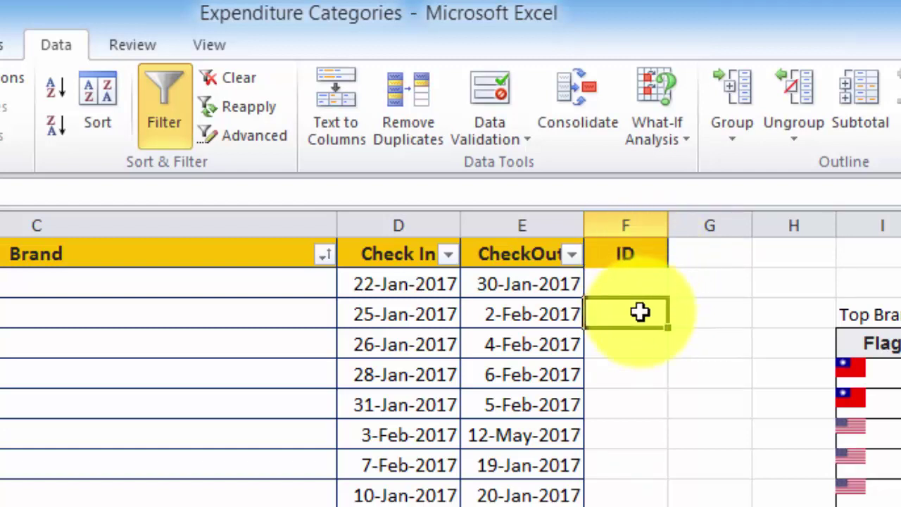
{"action": "type", "text": "12345"}
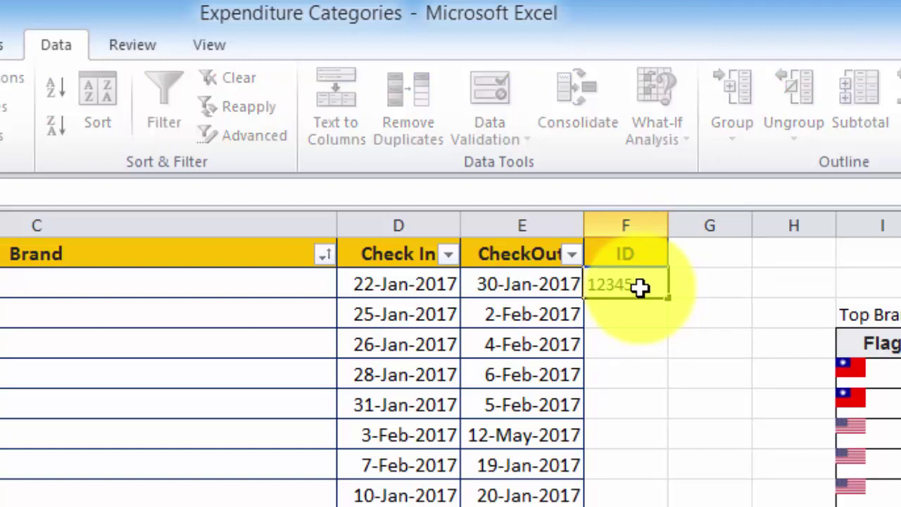
{"action": "key", "text": "Return"}
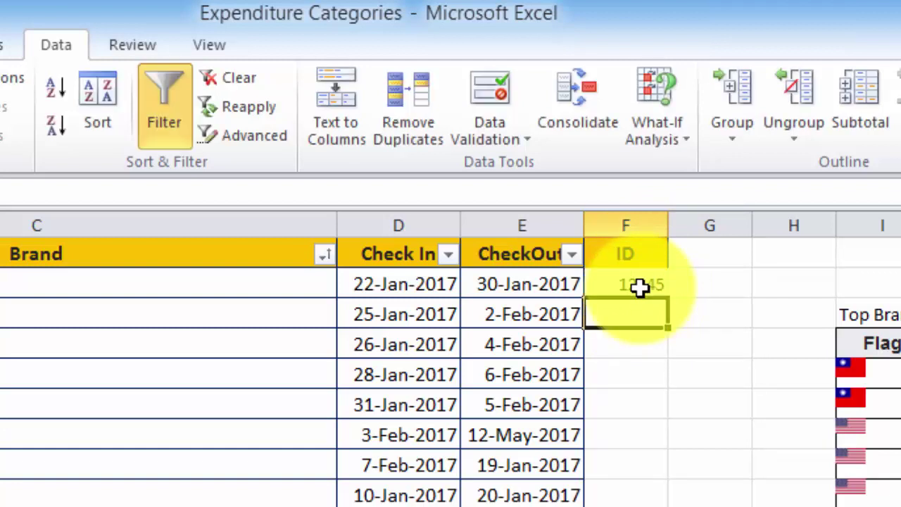
{"action": "type", "text": "45612"}
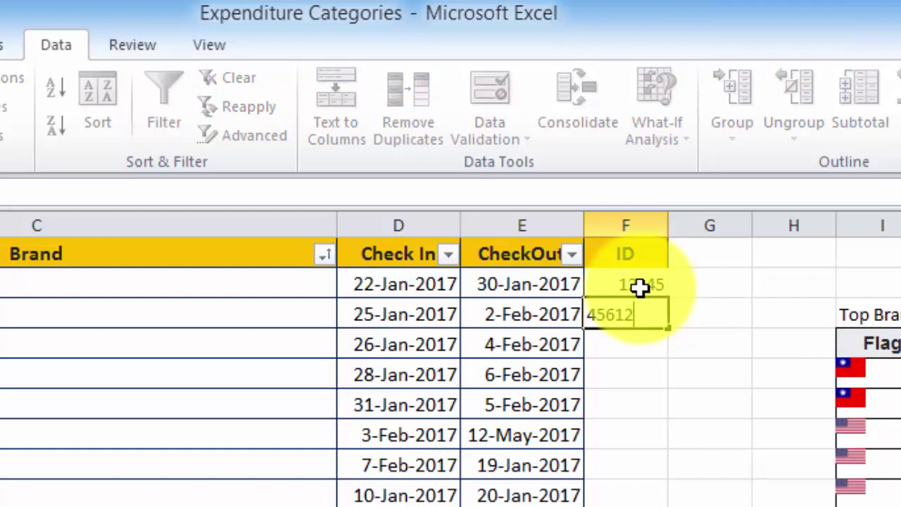
{"action": "key", "text": "Return"}
{"action": "type", "text": "1"}
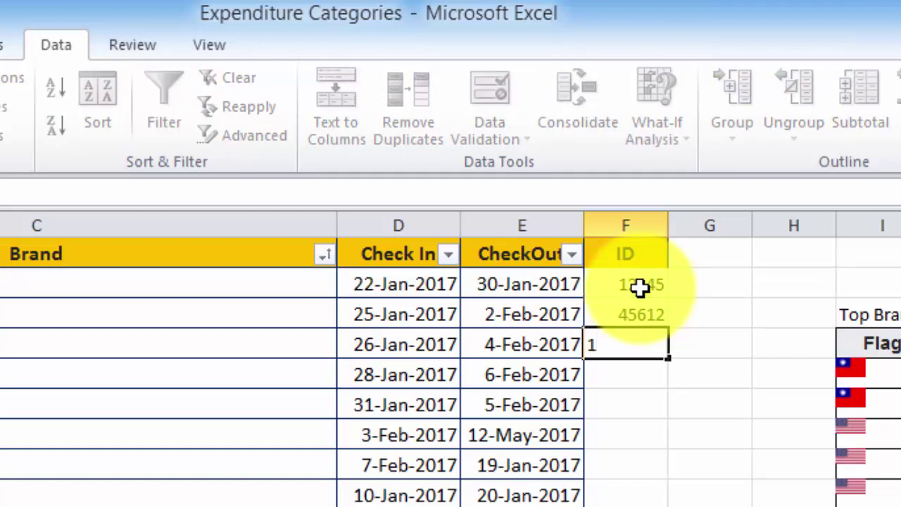
{"action": "type", "text": "2333"}
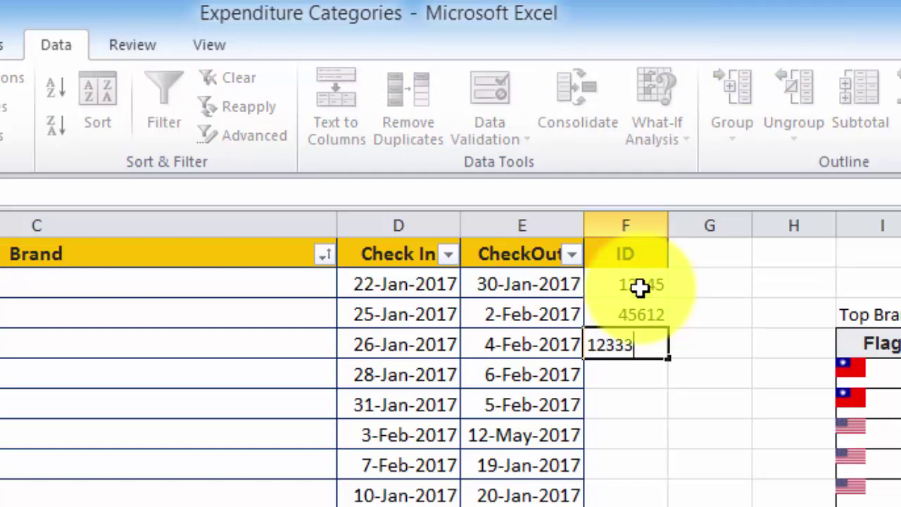
{"action": "key", "text": "Return"}
{"action": "type", "text": "12348"}
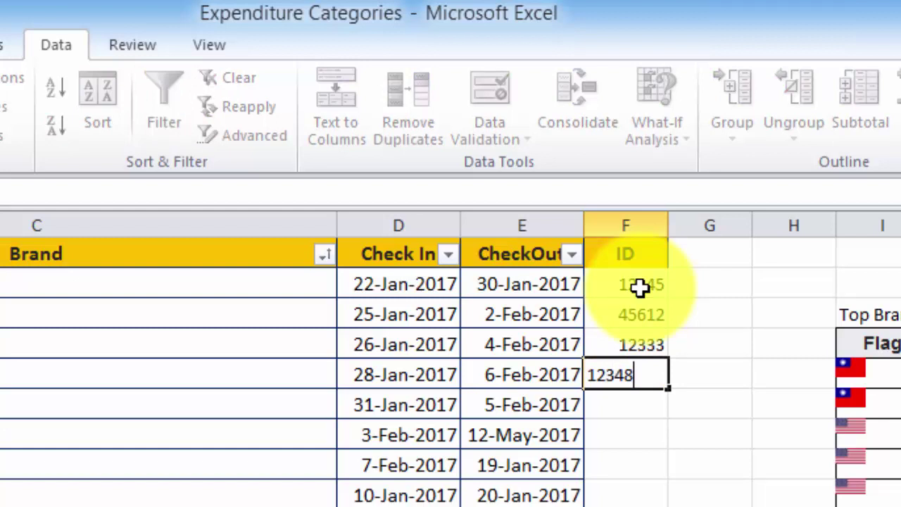
{"action": "key", "text": "Return"}
{"action": "type", "text": "12345"}
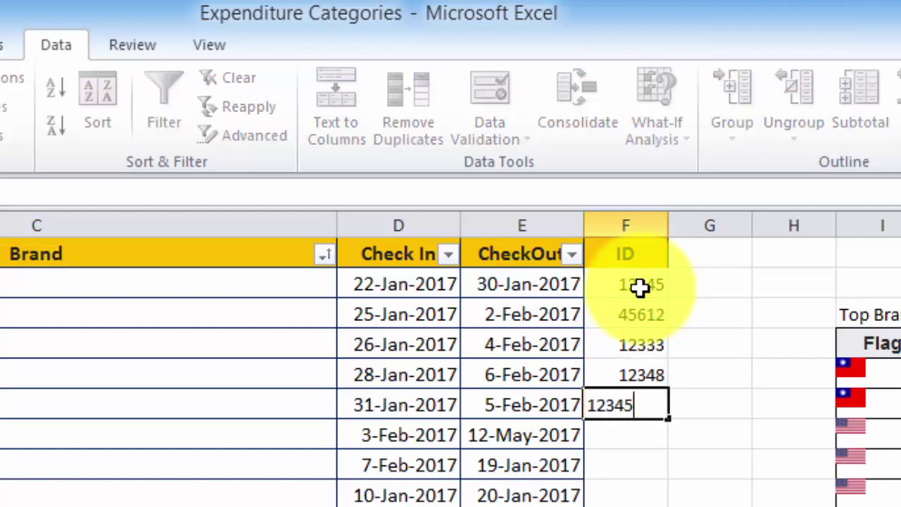
{"action": "key", "text": "Return"}
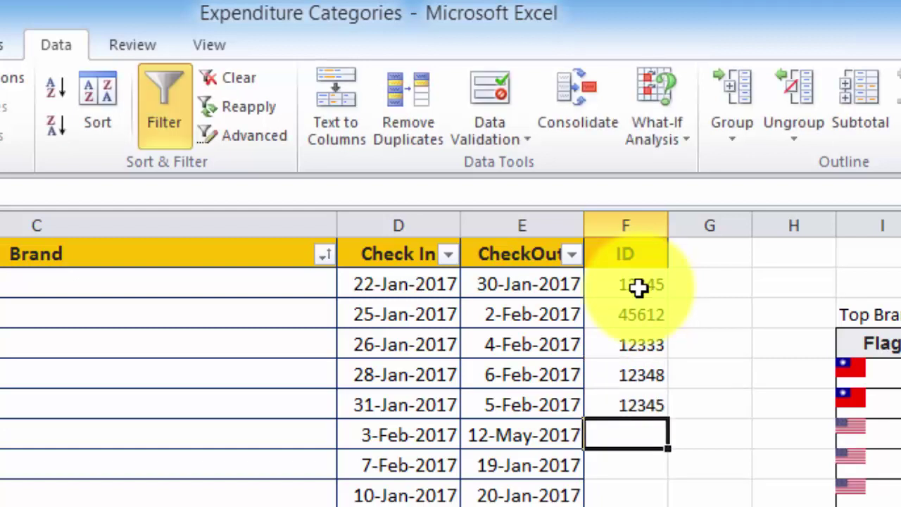
{"action": "left_click", "coordinate": [637, 262]}
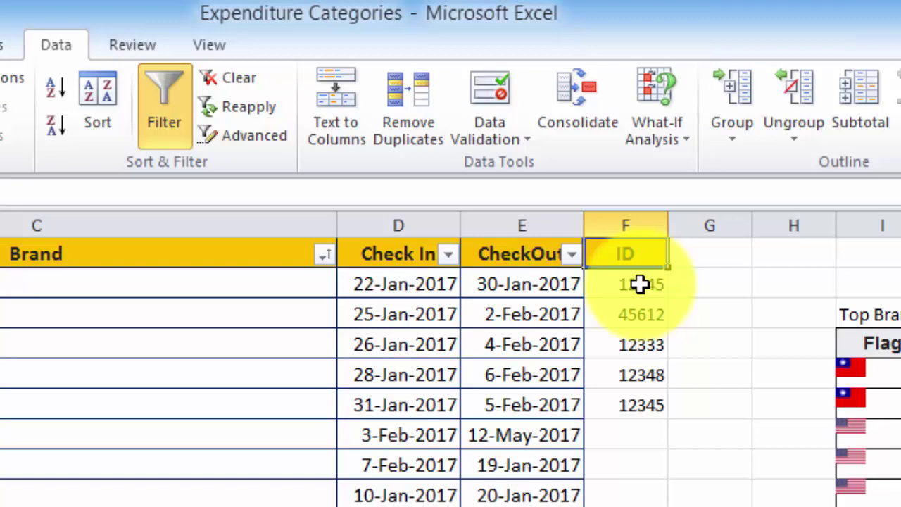
Step: Turn AutoFilter off and on so ID gets a dropdown, and view its Number Filters options
{"action": "left_click", "coordinate": [169, 97]}
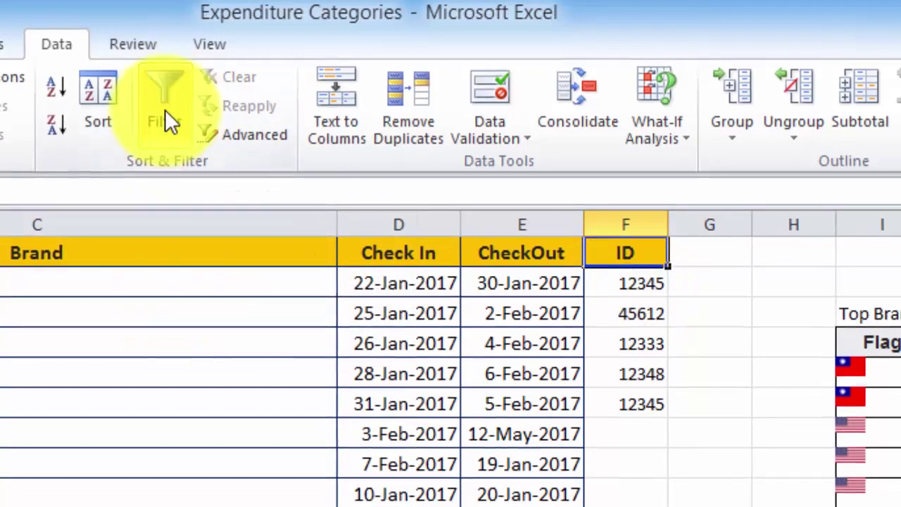
{"action": "left_click", "coordinate": [166, 113]}
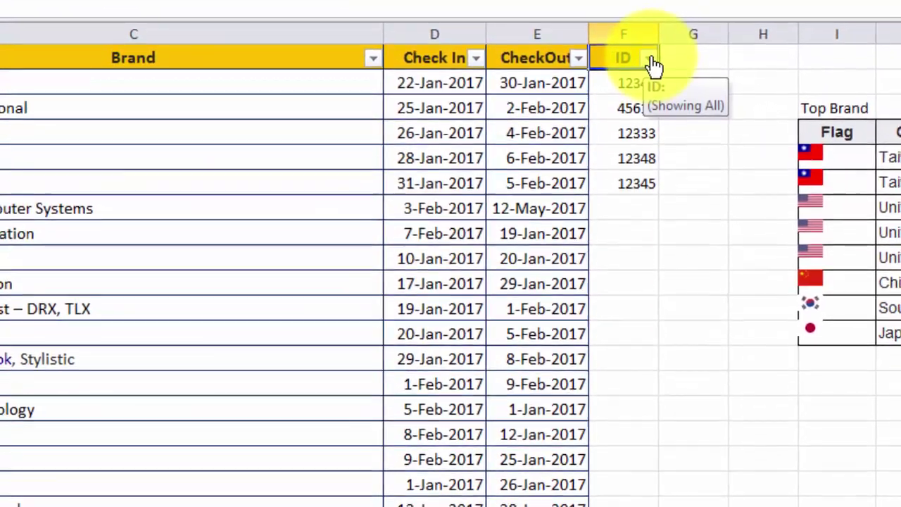
{"action": "left_click", "coordinate": [652, 61]}
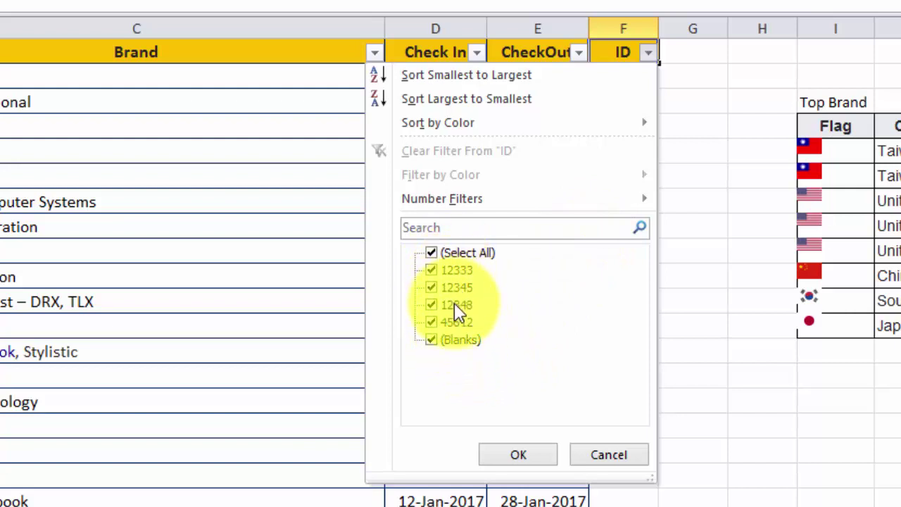
{"action": "mouse_move", "coordinate": [539, 202]}
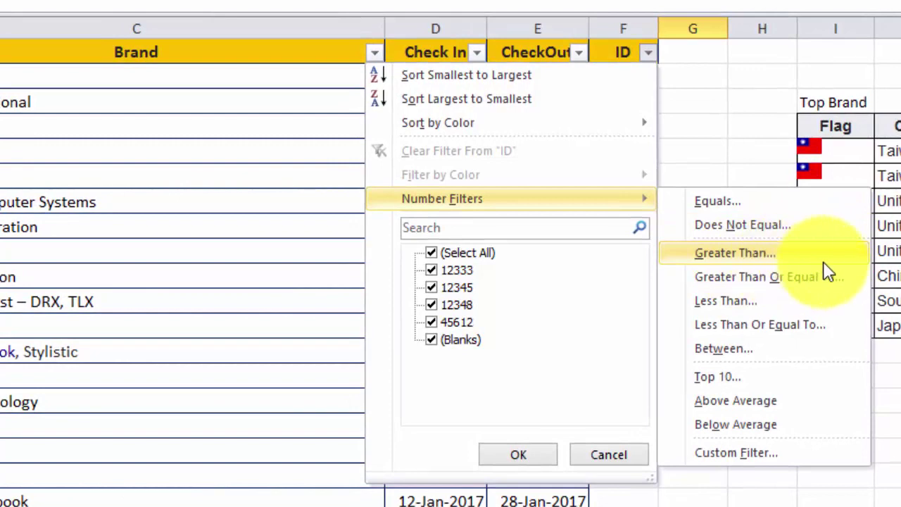
Step: Filter the ID column to values less than 20000 and greater than 10000
{"action": "left_click", "coordinate": [724, 317]}
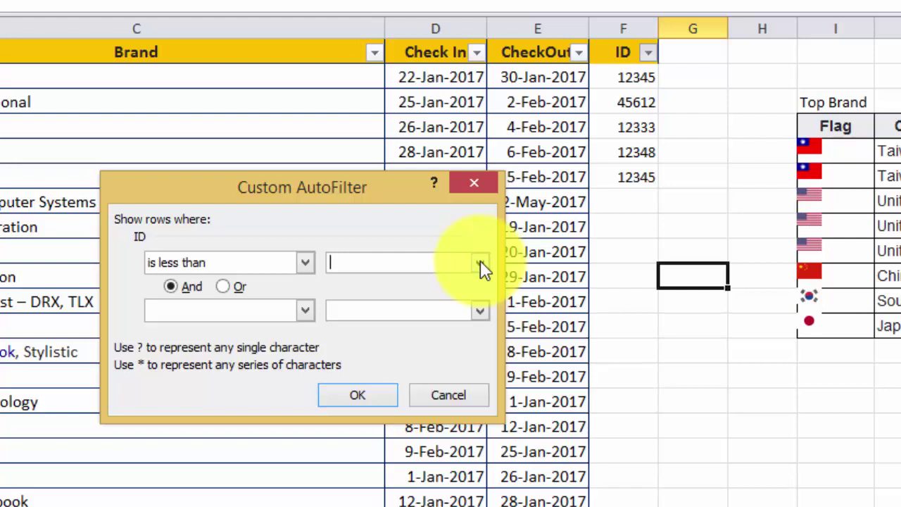
{"action": "type", "text": "20000"}
{"action": "left_click", "coordinate": [306, 311]}
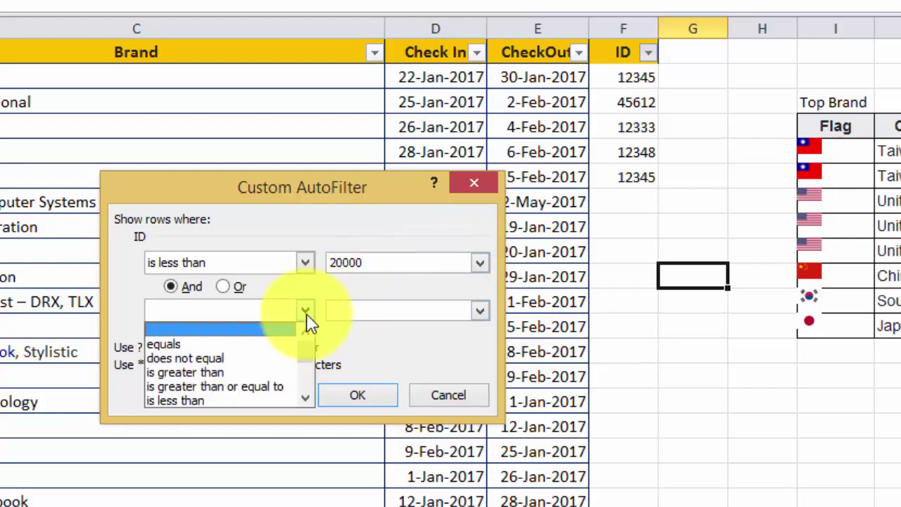
{"action": "left_click", "coordinate": [276, 376]}
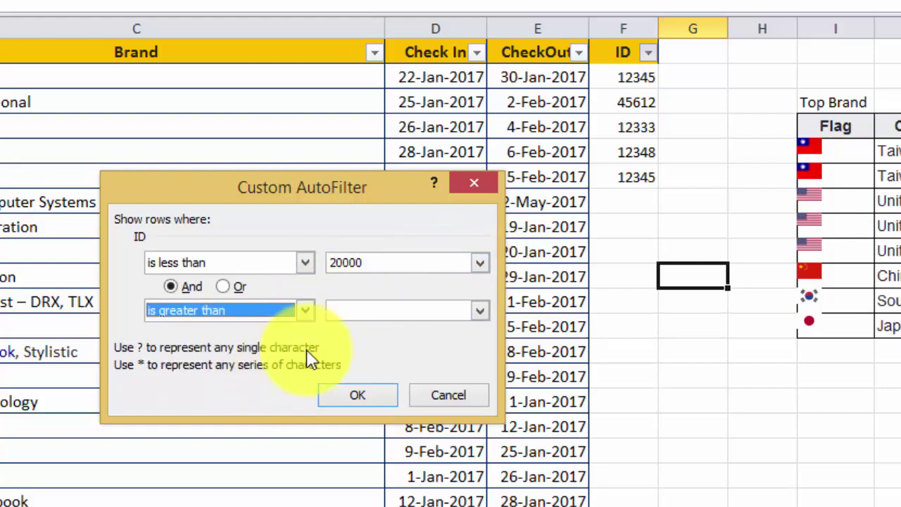
{"action": "left_click", "coordinate": [357, 315]}
{"action": "type", "text": "10000"}
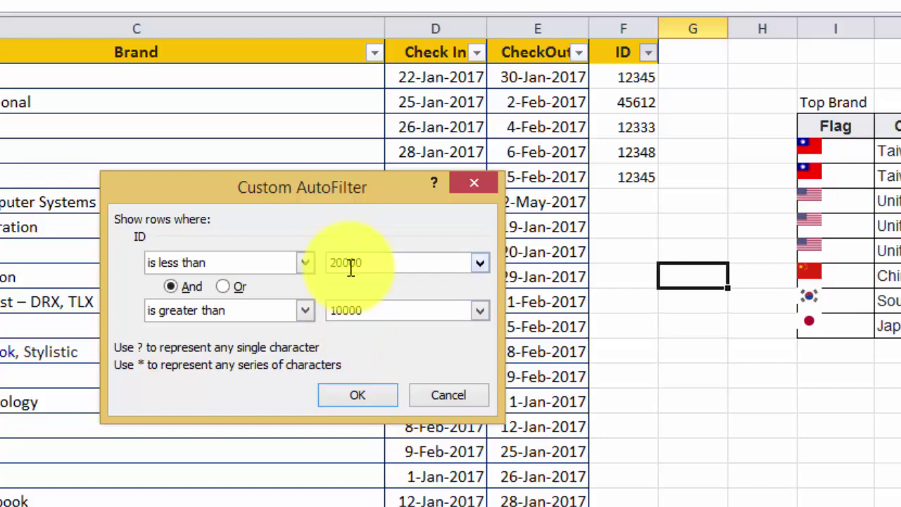
{"action": "left_click", "coordinate": [378, 395]}
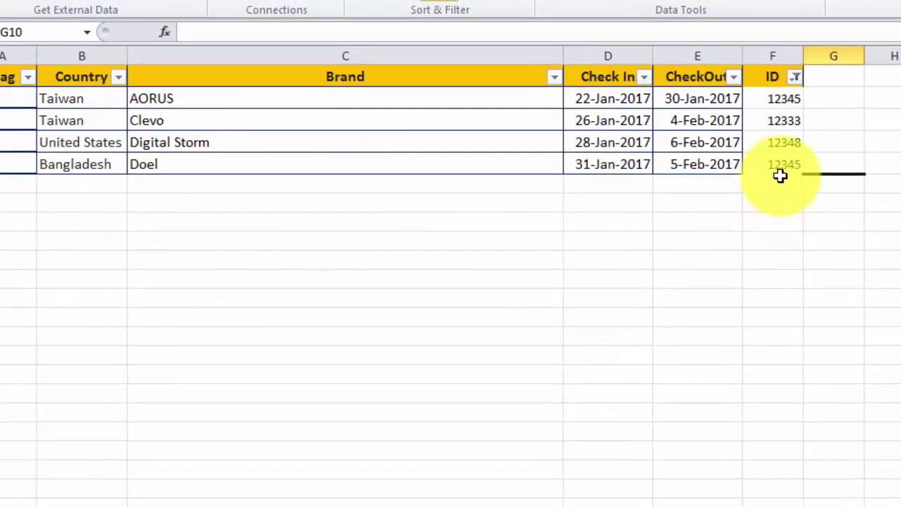
Step: Select the filtered rows and clear the filter from the ID column
{"action": "left_click", "coordinate": [775, 164]}
{"action": "left_click_drag", "start_coordinate": [775, 165], "coordinate": [59, 102]}
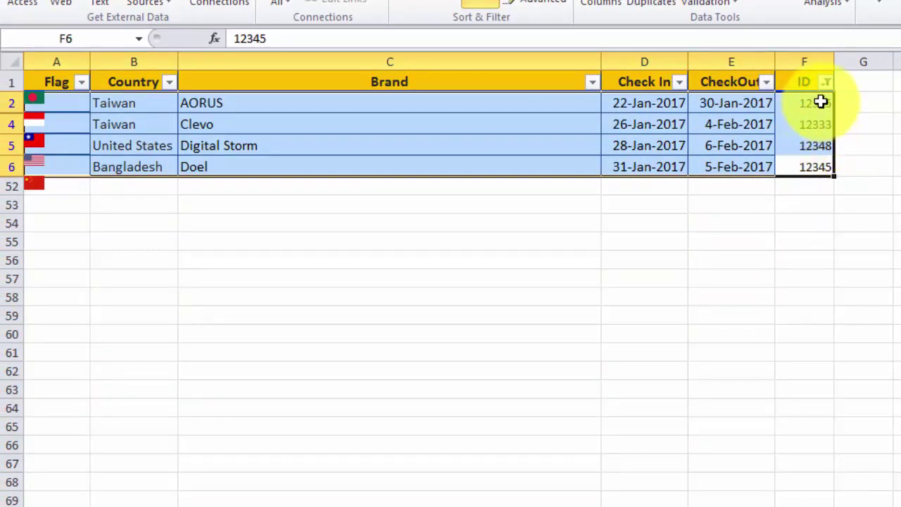
{"action": "left_click", "coordinate": [827, 83]}
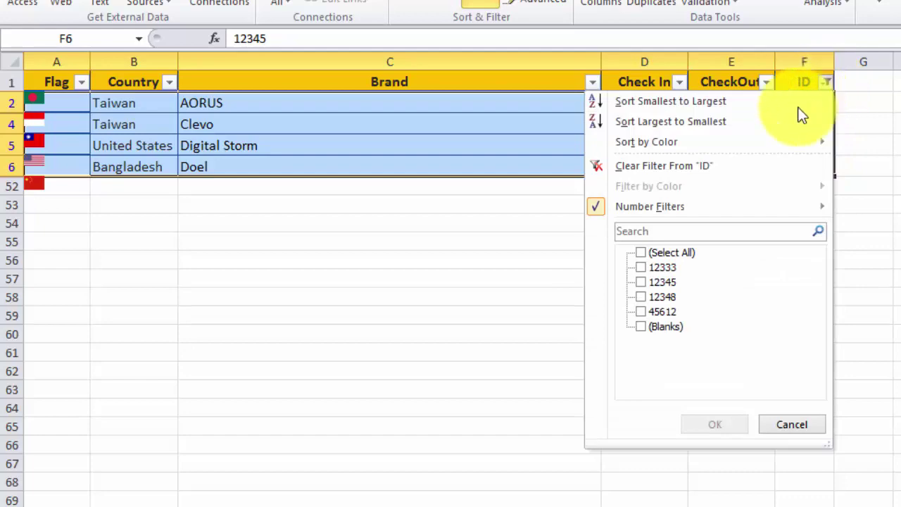
{"action": "left_click", "coordinate": [693, 169]}
Step: Select the first six rows of the table starting from cell F7
{"action": "left_click", "coordinate": [810, 216]}
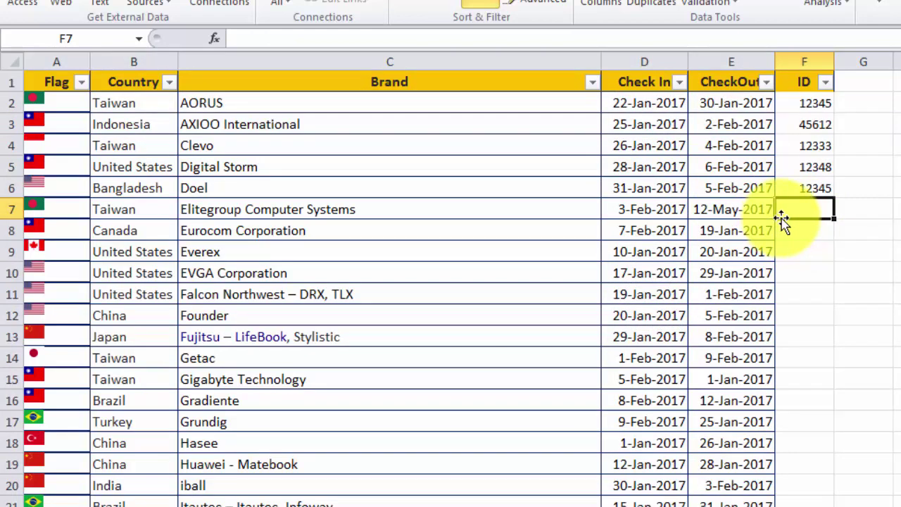
{"action": "left_click", "coordinate": [805, 230]}
{"action": "left_click", "coordinate": [811, 210]}
{"action": "left_click_drag", "start_coordinate": [811, 210], "coordinate": [102, 116]}
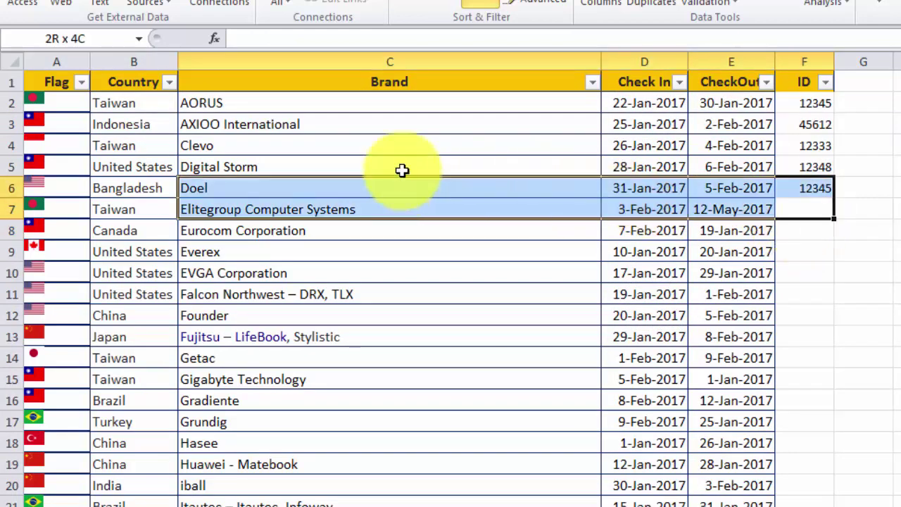